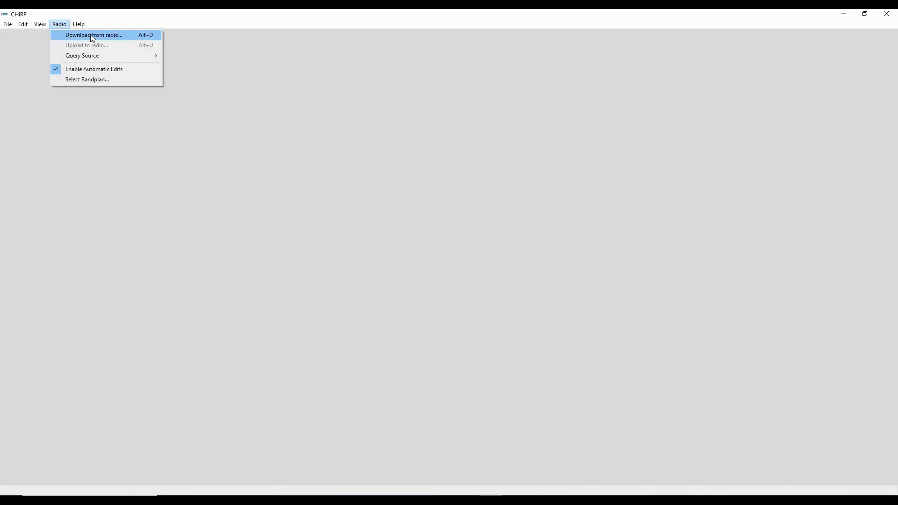
Download the UV-K5 memory image over COM4, loading channels CH001 to CH017.
left_click(93, 35)
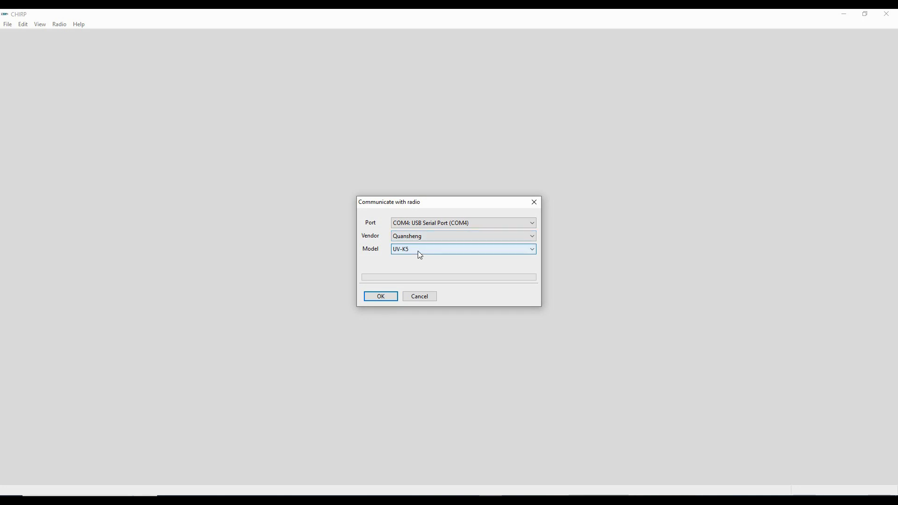
left_click(382, 297)
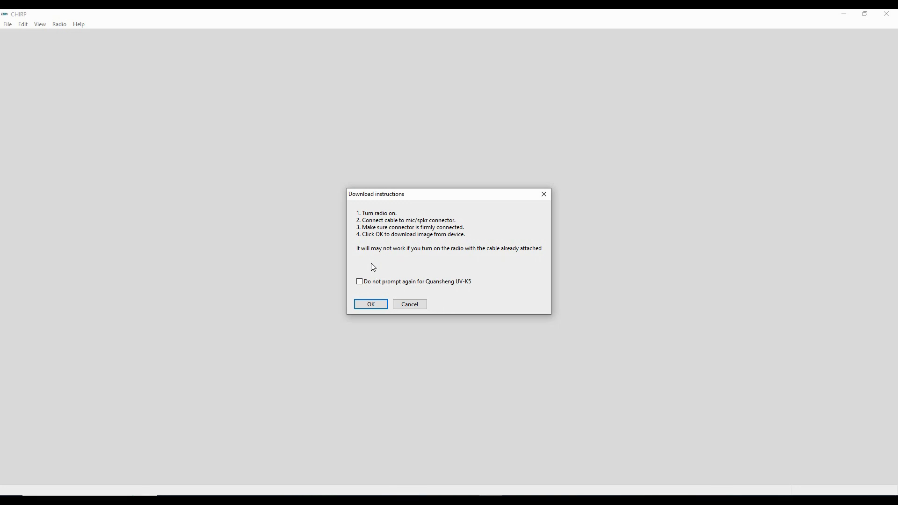
left_click(379, 308)
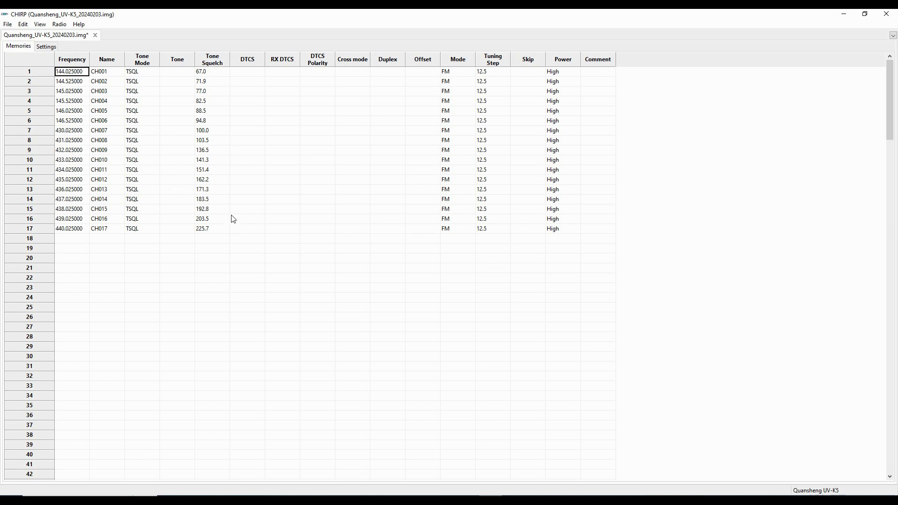
Select memory rows 1 through 17 and delete all 17 memories.
left_click(38, 73)
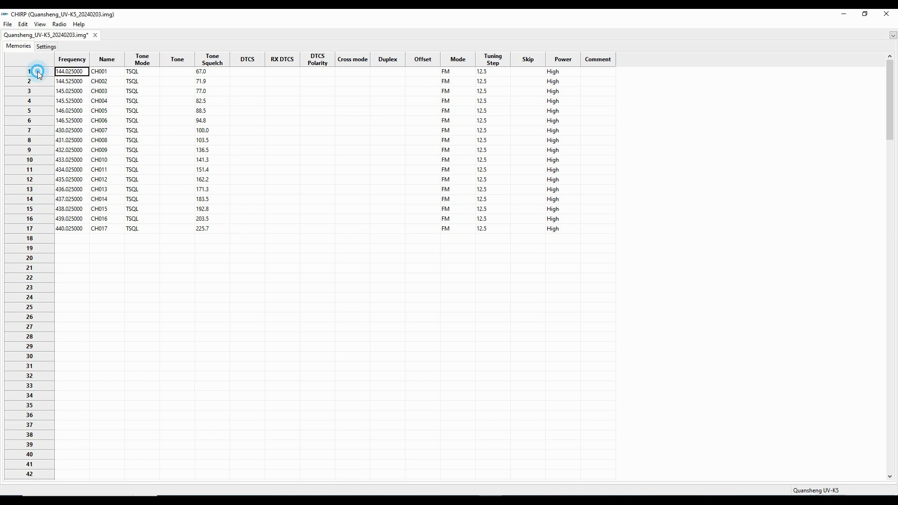
left_click(44, 232, "shift")
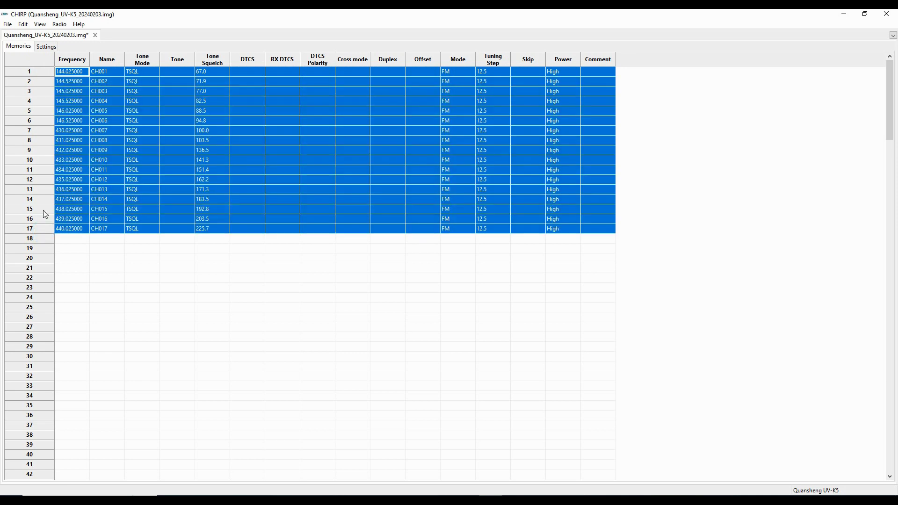
right_click(43, 209)
mouse_move(81, 267)
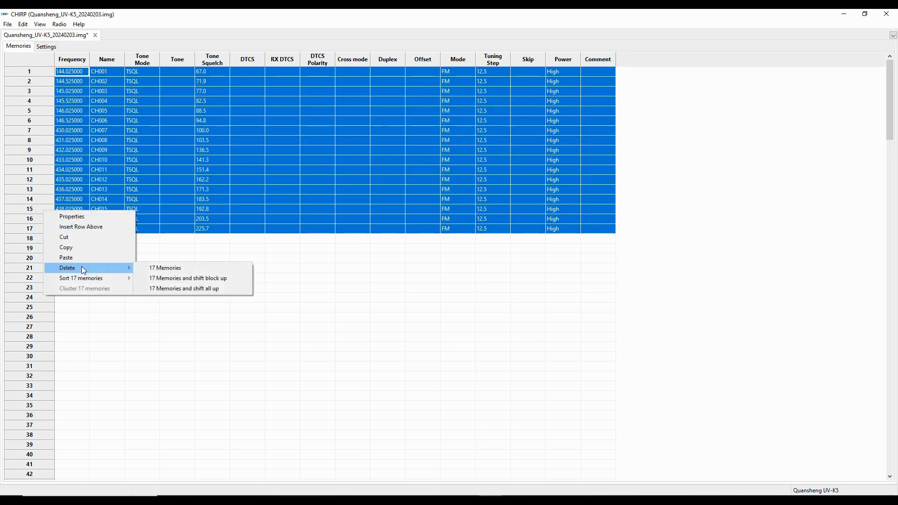
left_click(178, 270)
left_click(288, 336)
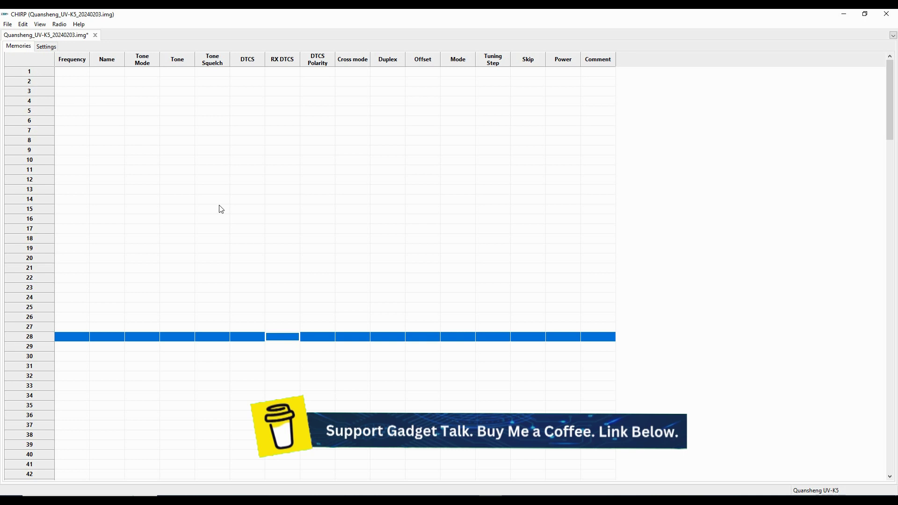
Set Squelch to 3, keep Max talk time at 2 minutes, and uncheck NOAA Autoscan.
left_click(47, 48)
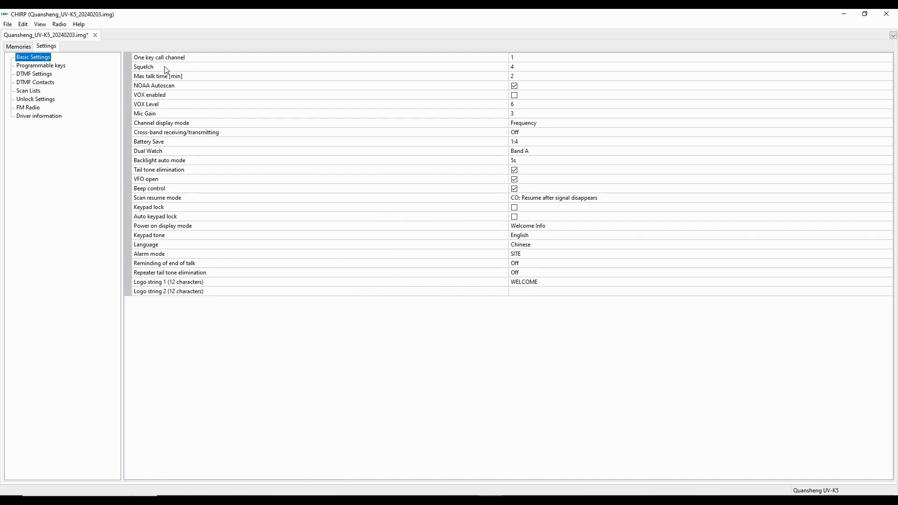
left_click(523, 67)
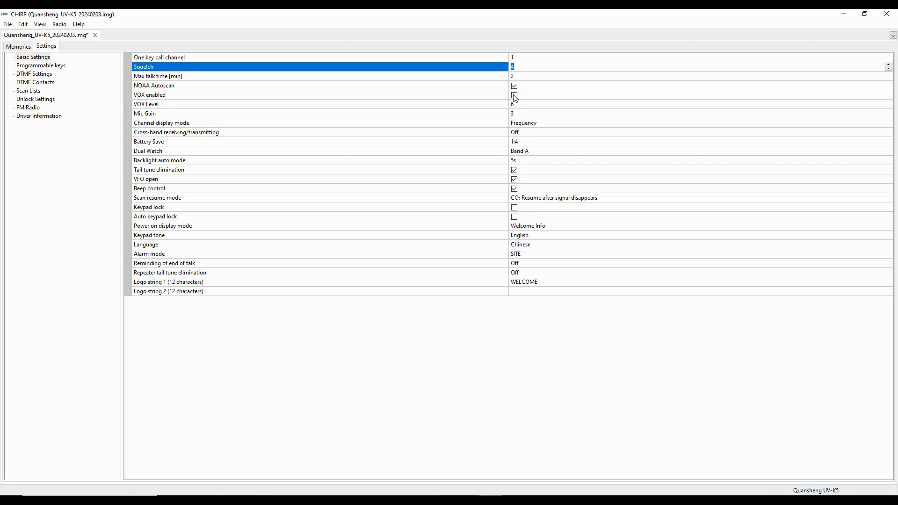
type("3")
left_click(183, 77)
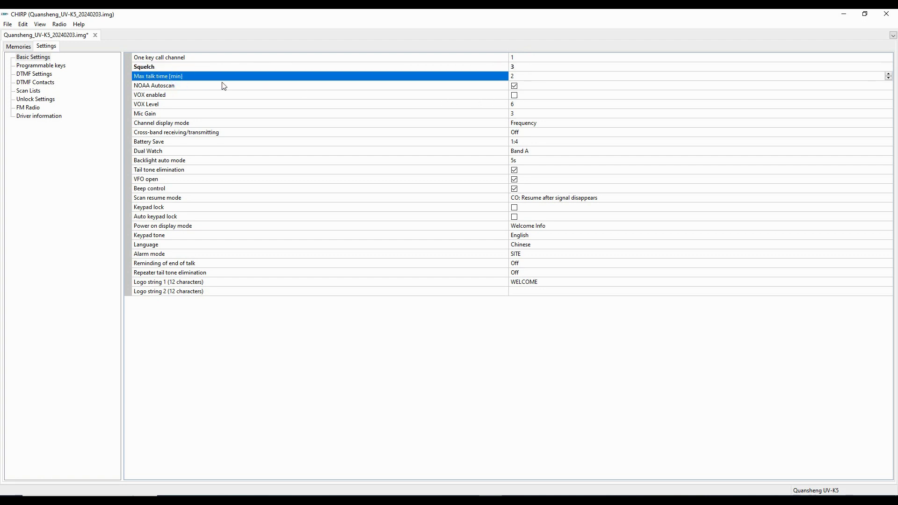
left_click(888, 78)
left_click(888, 73)
left_click(514, 87)
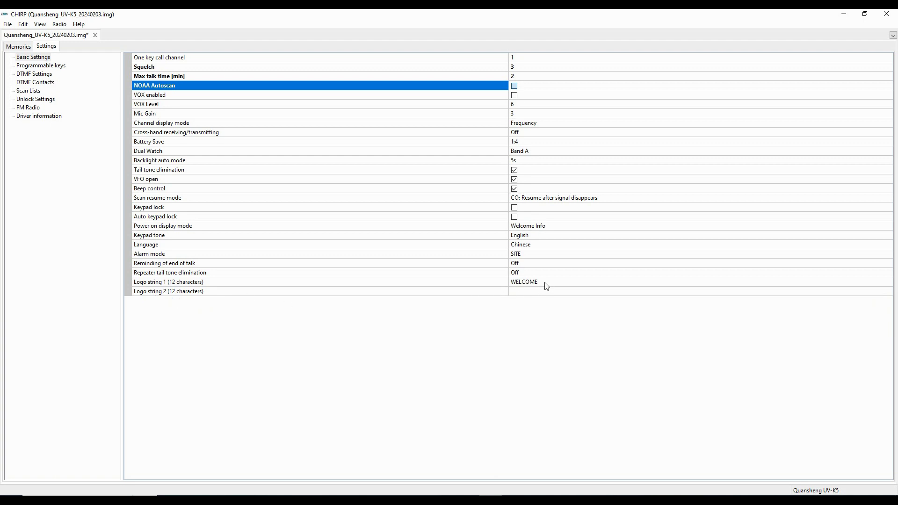
Replace Logo string 1 with the operator's call sign.
left_click(151, 283)
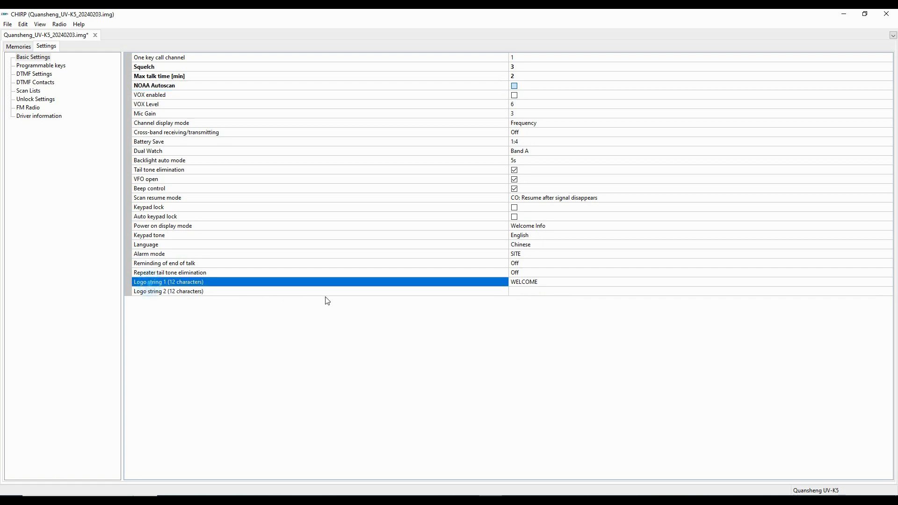
left_click(538, 283)
type("AA7JM")
left_click(199, 292)
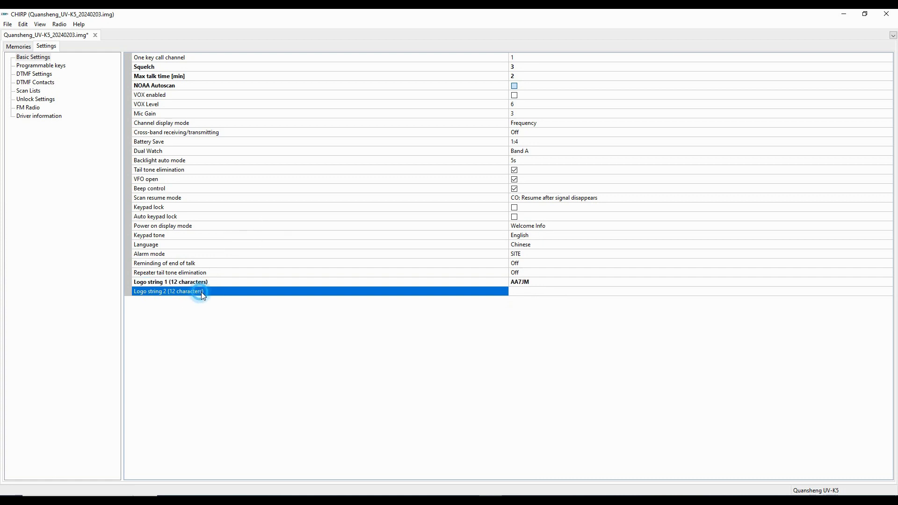
Enter the operator's name as Logo string 2.
left_click(531, 293)
type("Jim Mohan")
left_click(537, 353)
left_click(401, 281)
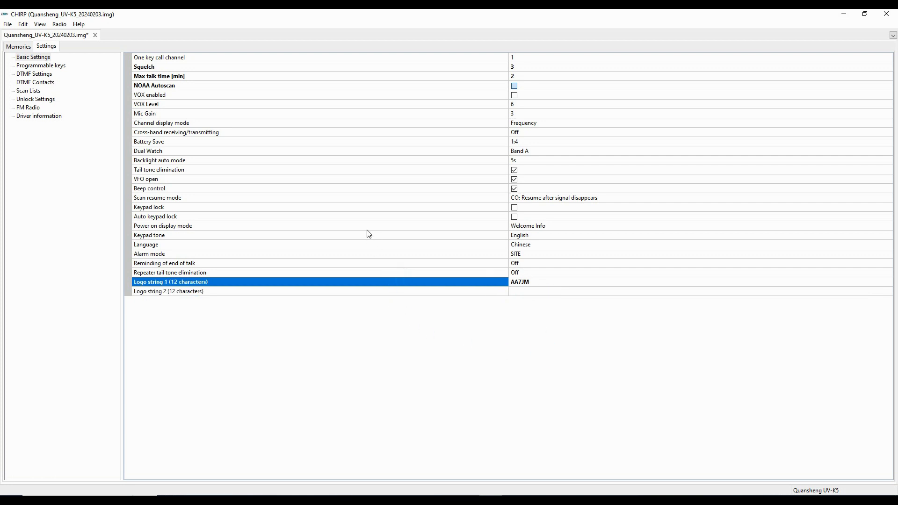
left_click(520, 293)
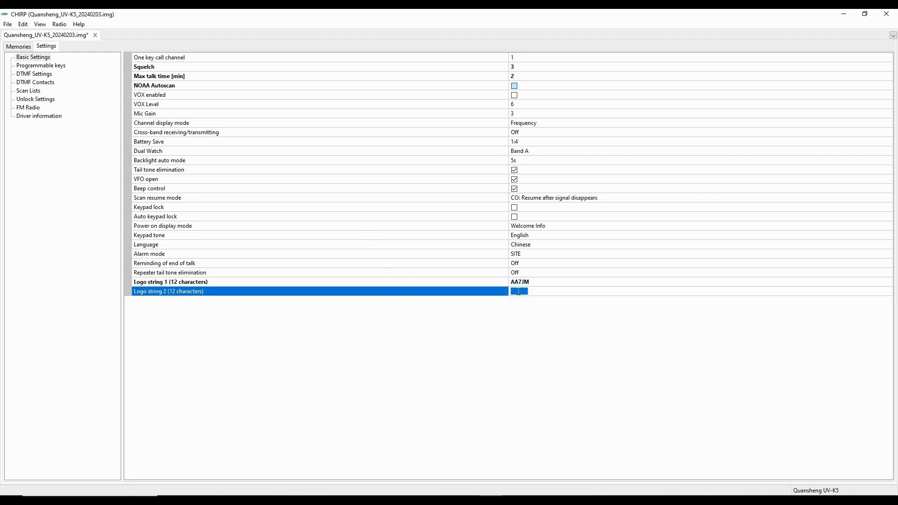
type("Jim Mohan")
left_click(534, 314)
left_click(471, 279)
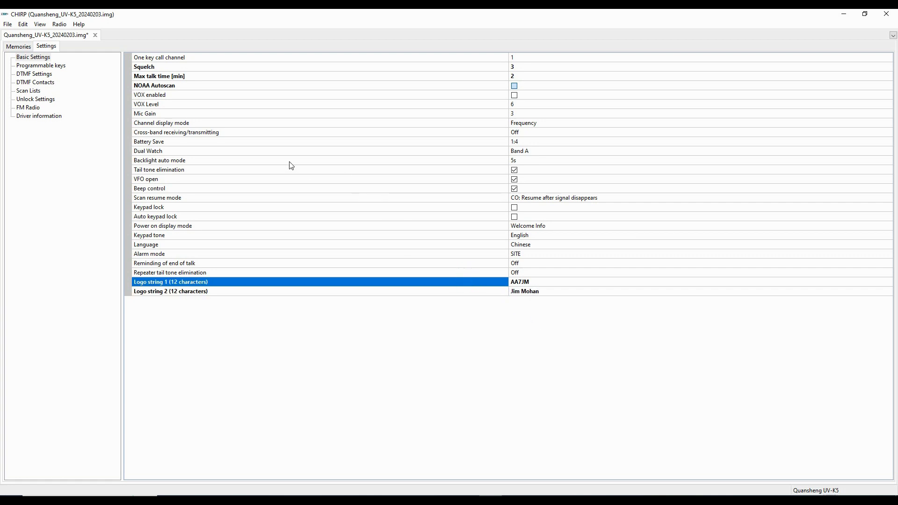
In Programmable keys, set Side key 1 long press to Flashlight on/off.
left_click(47, 67)
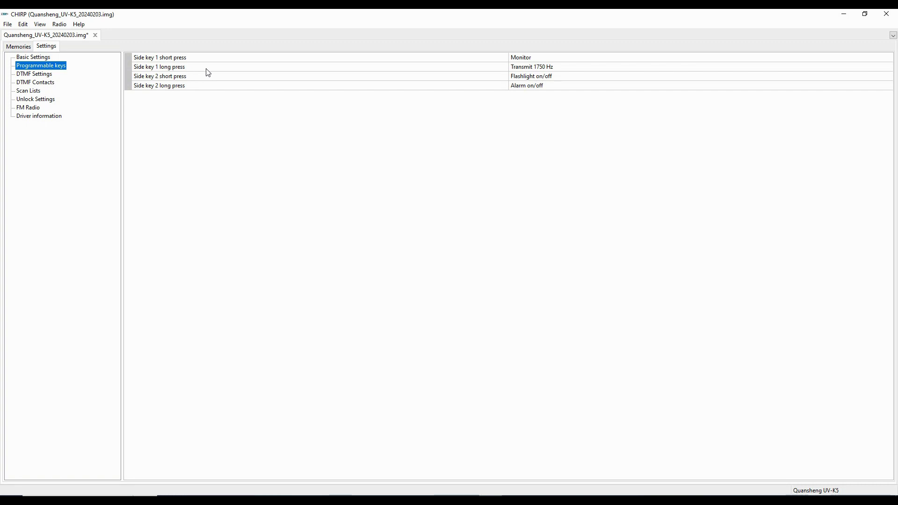
left_click(561, 68)
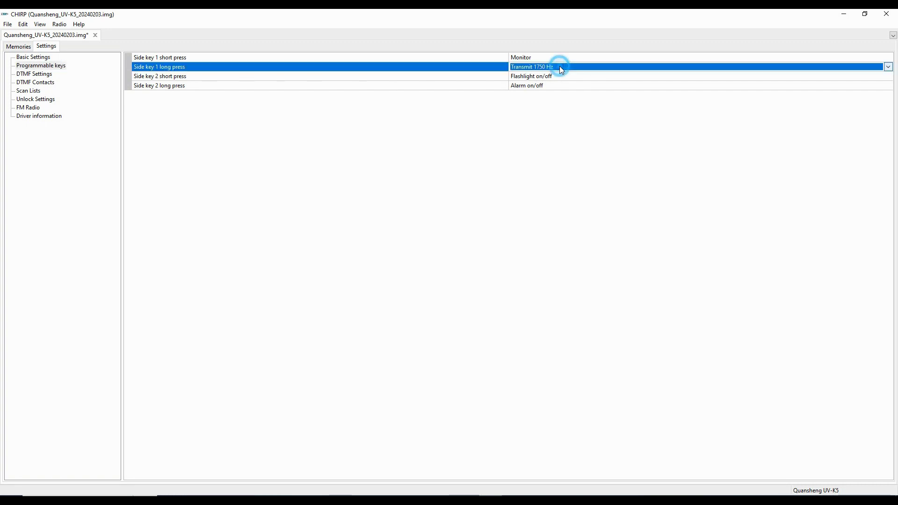
left_click(888, 67)
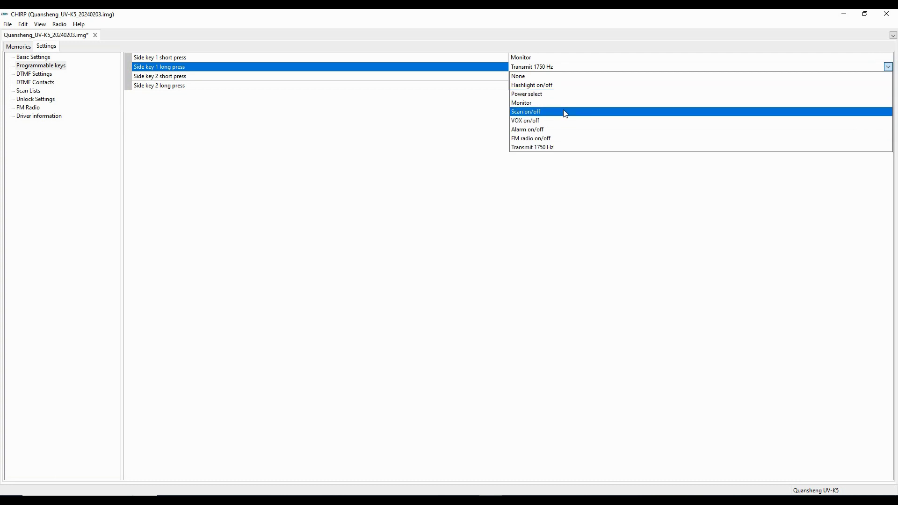
left_click(531, 85)
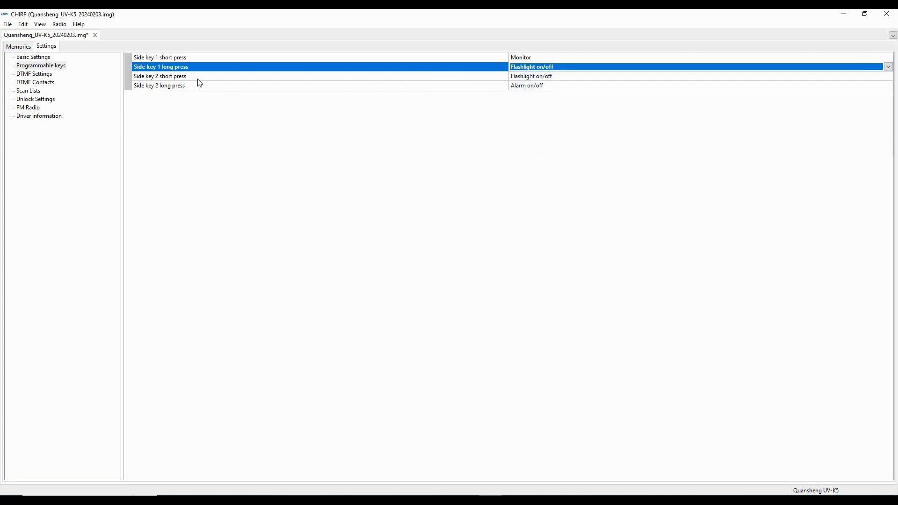
Set Side key 2 short press to FM radio on/off, keeping long press as Alarm on/off.
left_click(550, 76)
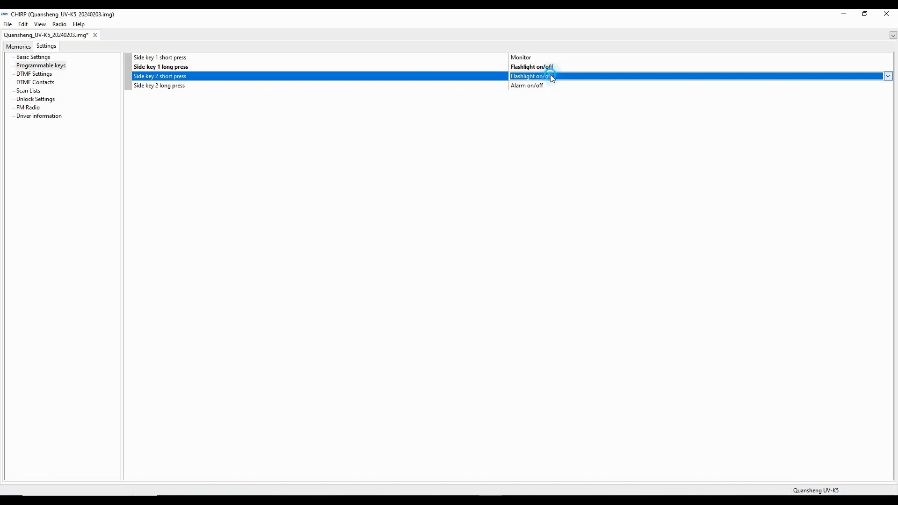
left_click(887, 76)
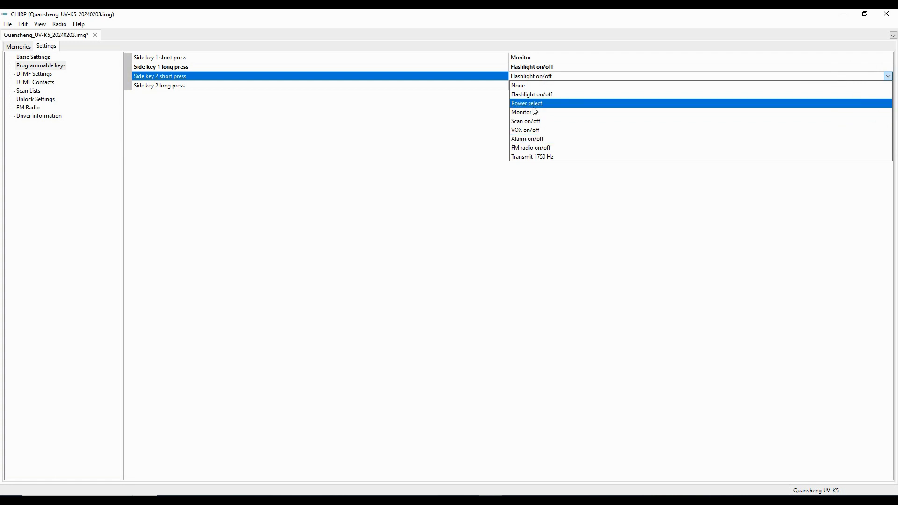
left_click(526, 148)
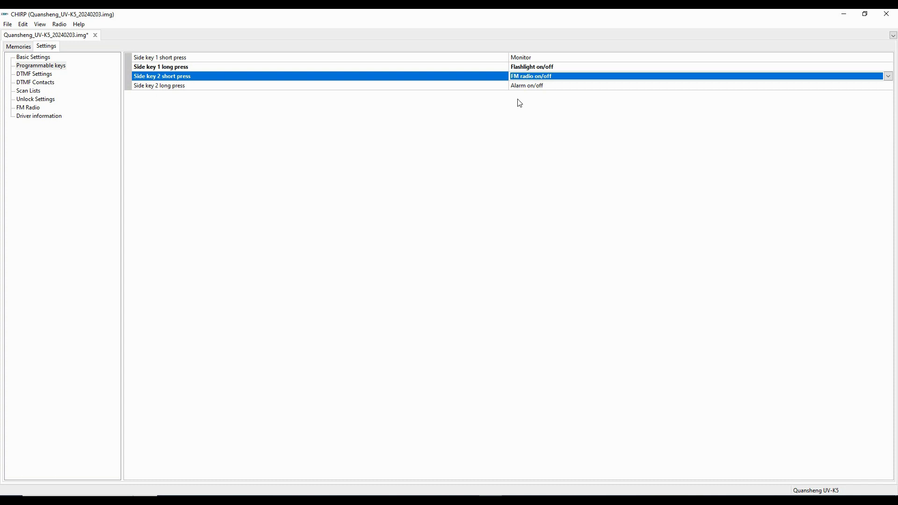
left_click(602, 86)
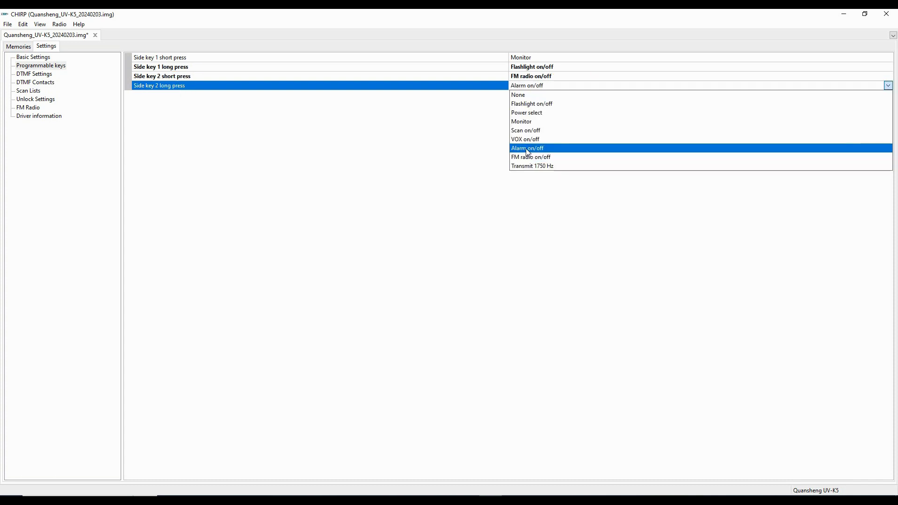
left_click(528, 149)
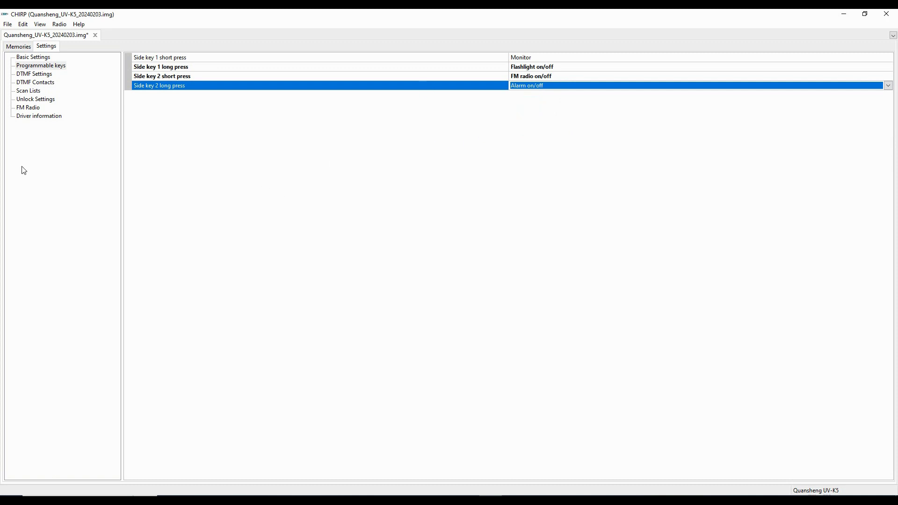
Uncheck SCREN in Unlock Settings, then review FM Radio presets and driver info showing firmware 2.01.31.
left_click(50, 77)
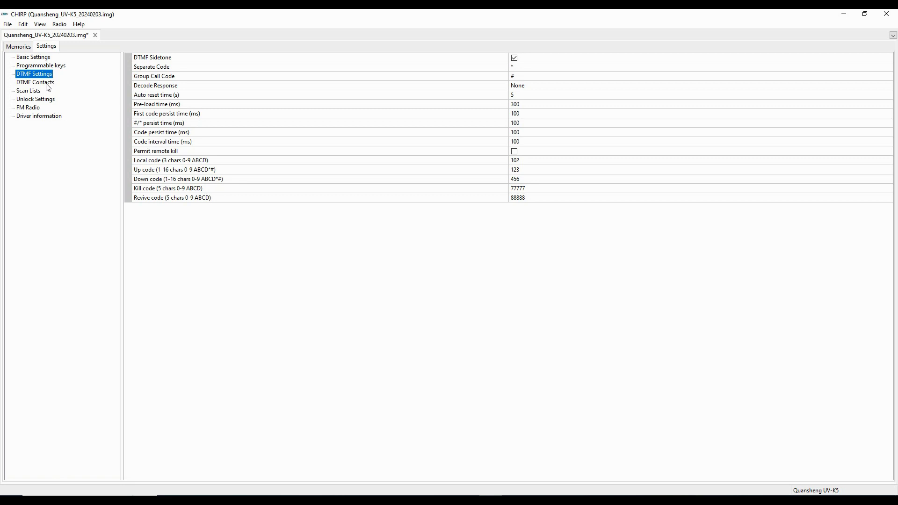
left_click(47, 84)
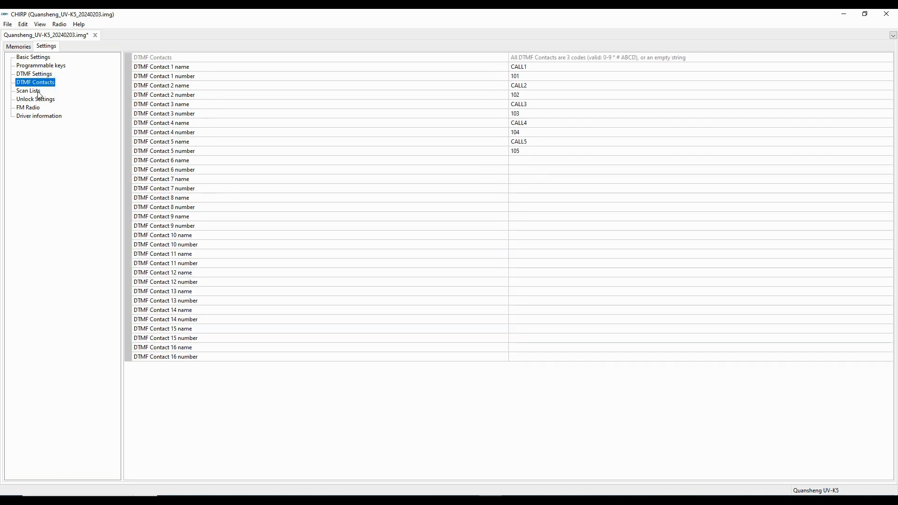
left_click(39, 93)
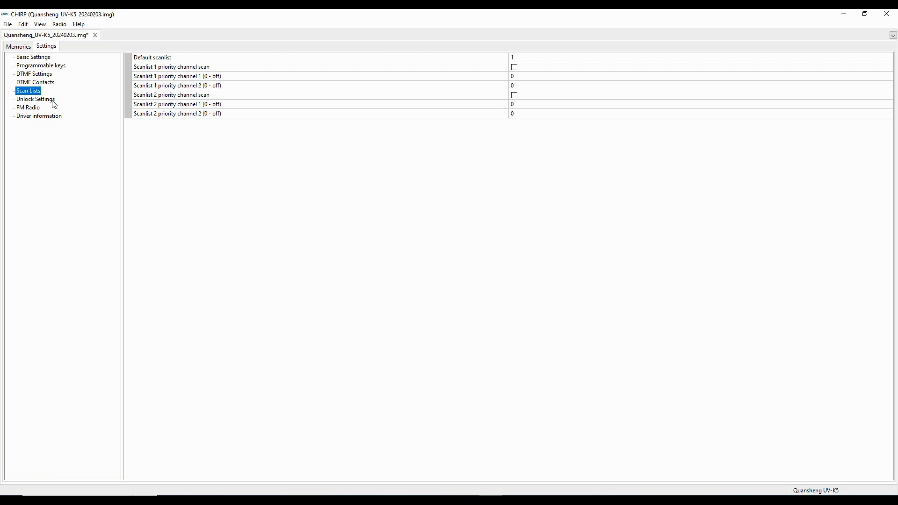
left_click(53, 104)
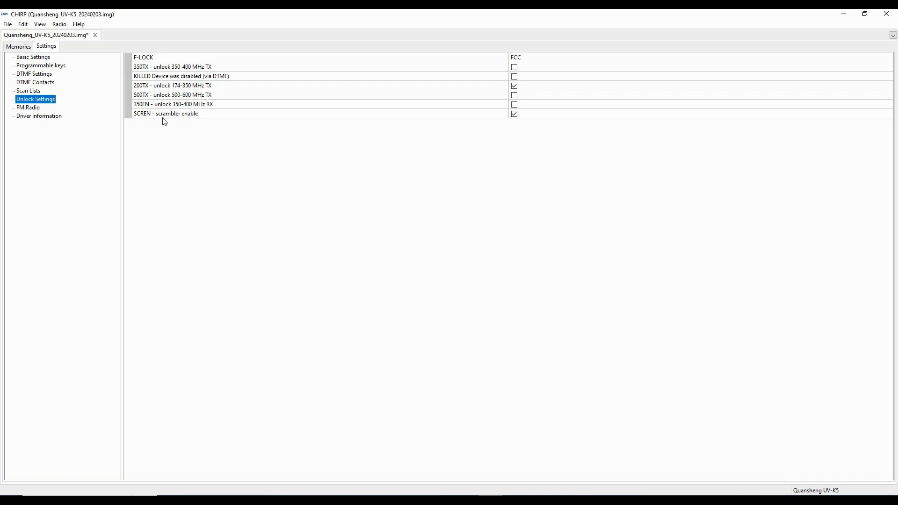
left_click(514, 114)
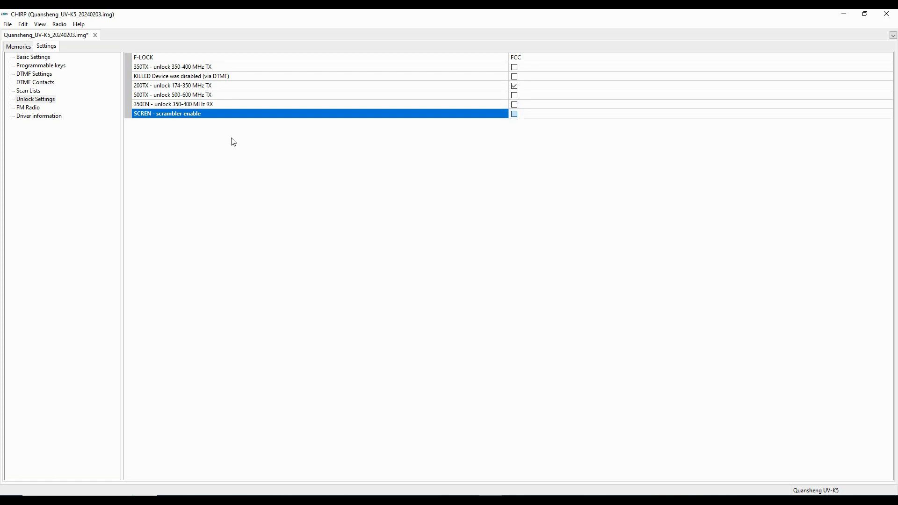
left_click(32, 109)
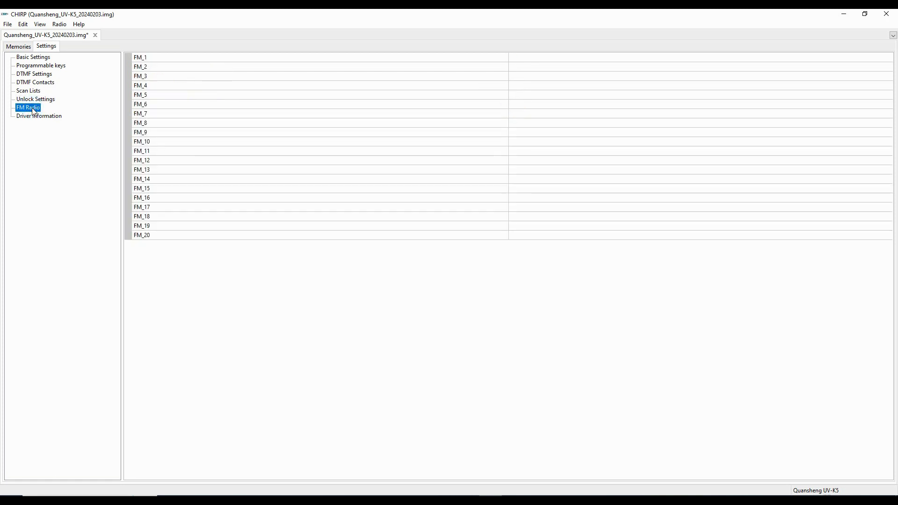
left_click(58, 119)
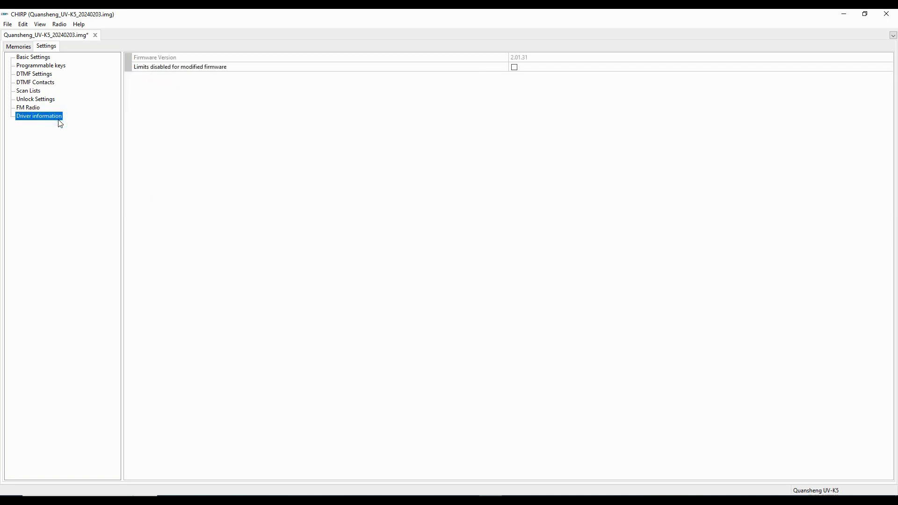
Return to the empty memory list and open the stock US FRS and GMRS Channels.csv config.
left_click(19, 47)
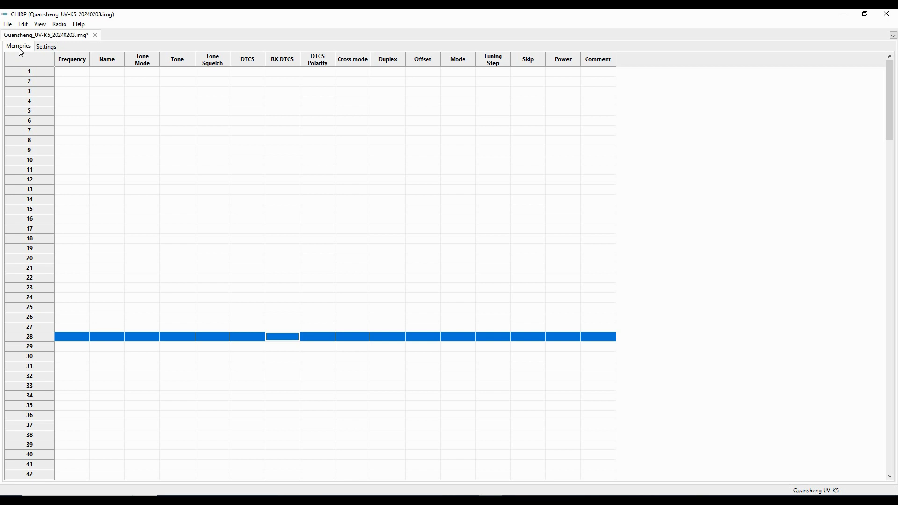
left_click(8, 26)
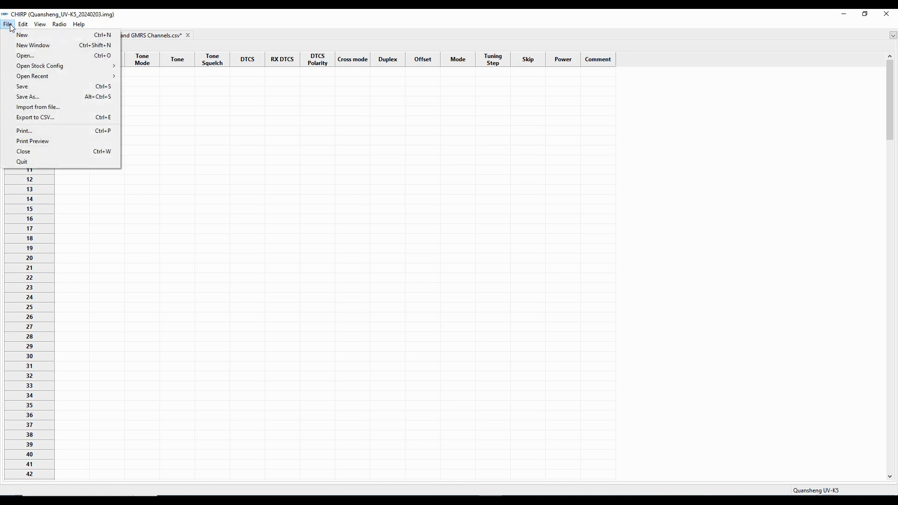
mouse_move(55, 70)
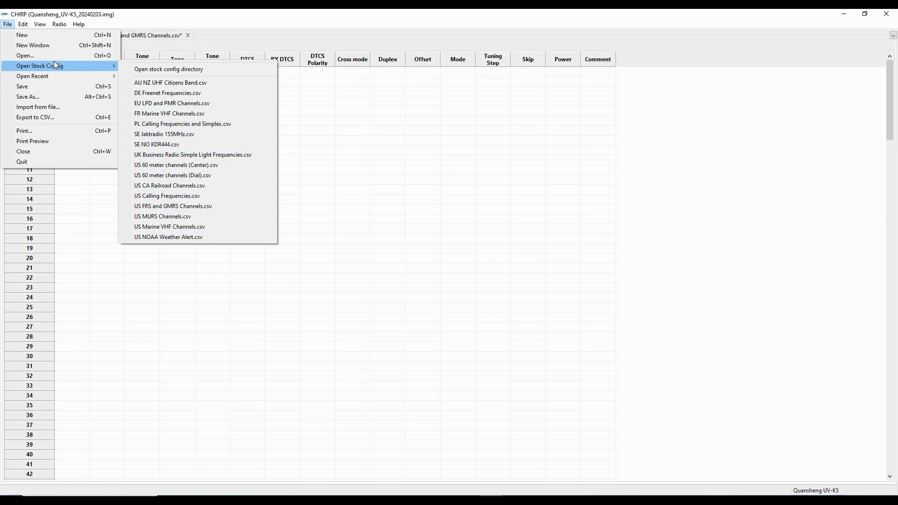
mouse_move(60, 24)
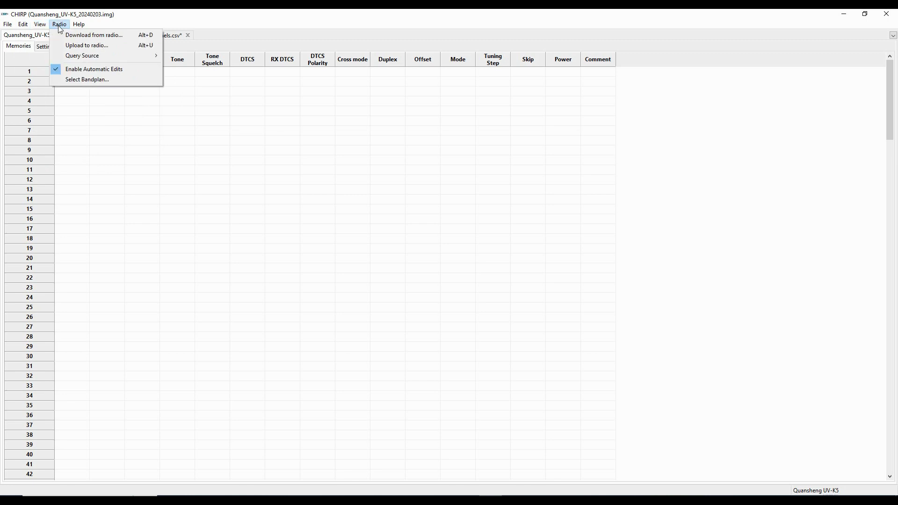
Query RepeaterBook for Arizona repeaters limited to the 2 m, 1.25 m and 70 cm bands.
mouse_move(93, 59)
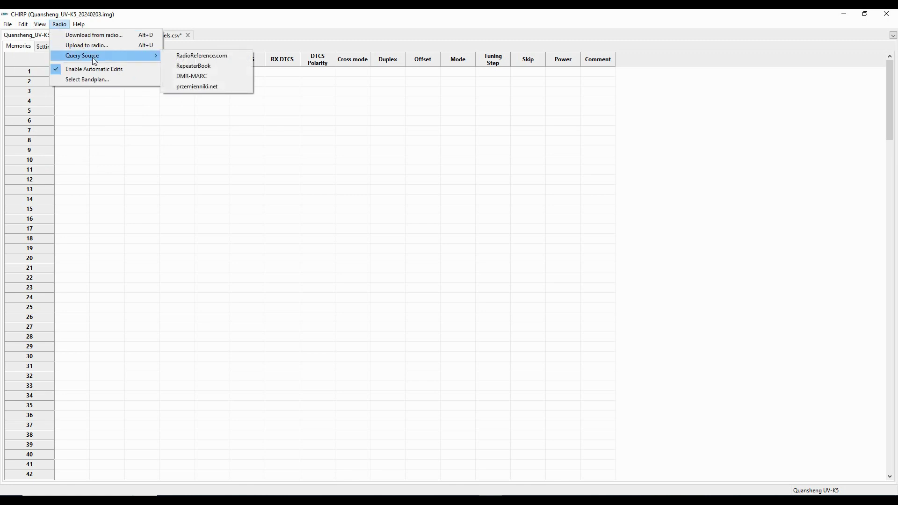
left_click(216, 67)
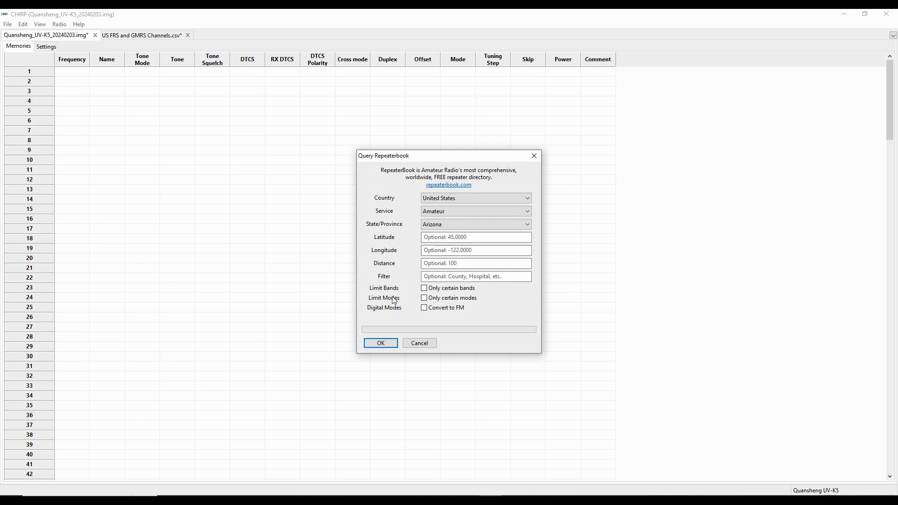
left_click(424, 288)
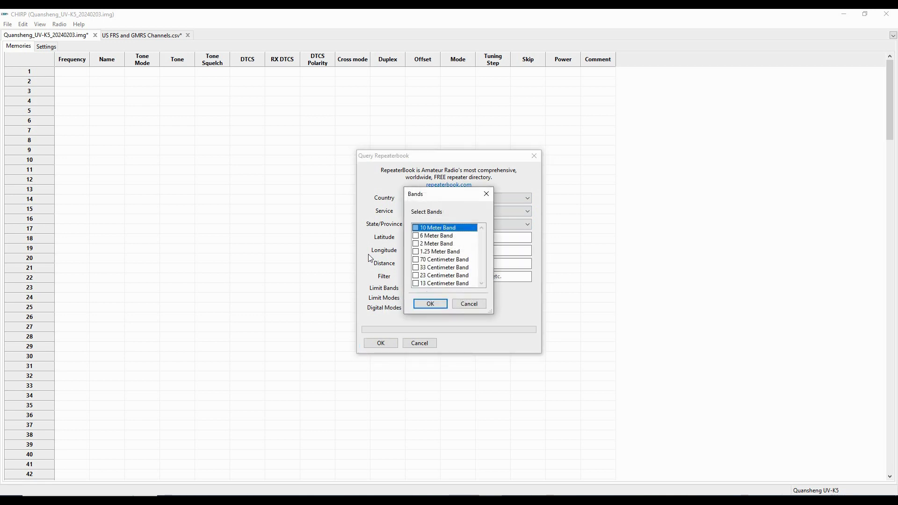
left_click(416, 235)
left_click(416, 244)
left_click(416, 252)
left_click(416, 260)
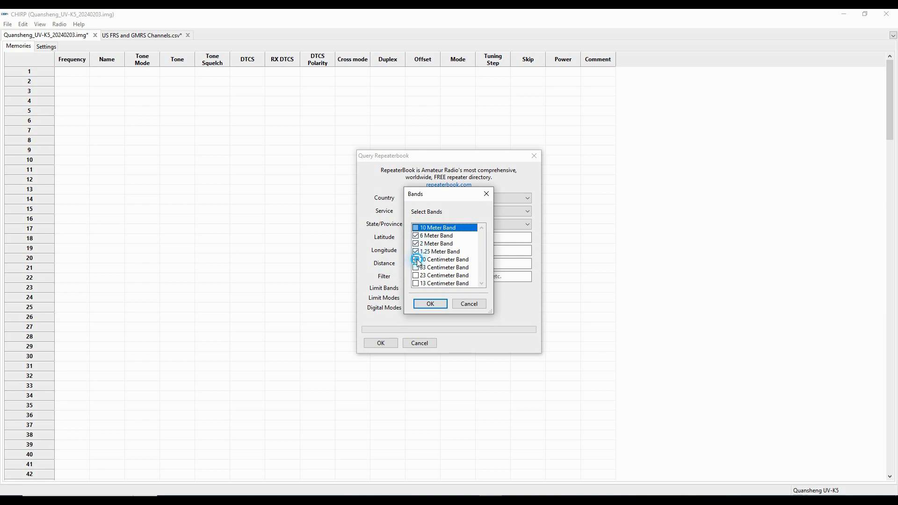
left_click(437, 305)
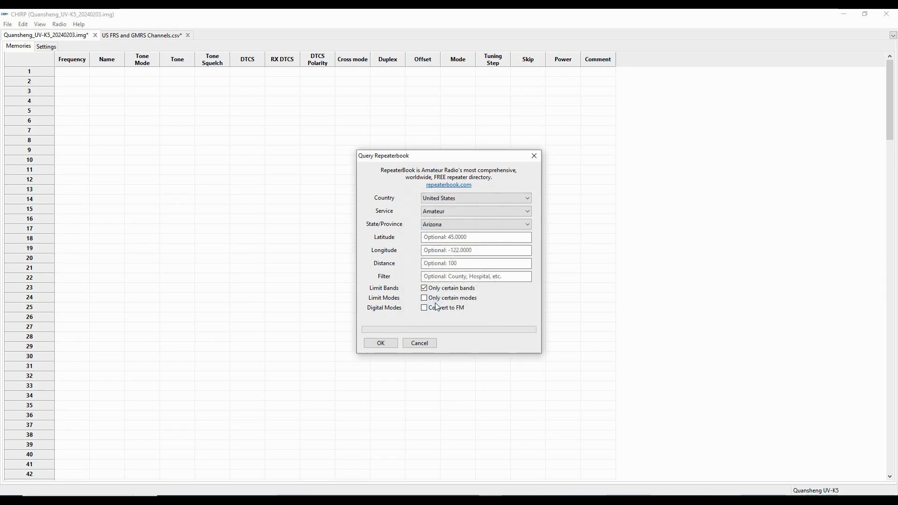
left_click(380, 344)
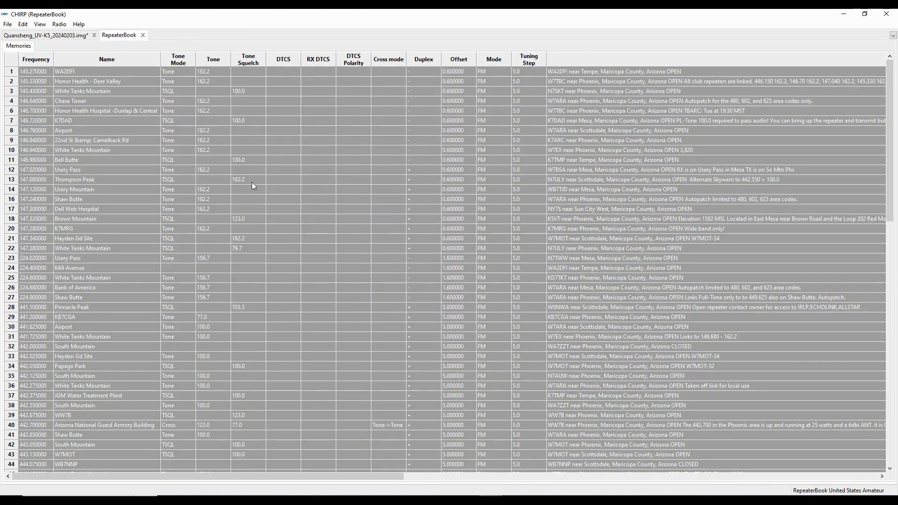
Switch to the Quansheng_UV-K5 image to see the Arizona repeaters filled into its memories.
left_click(75, 37)
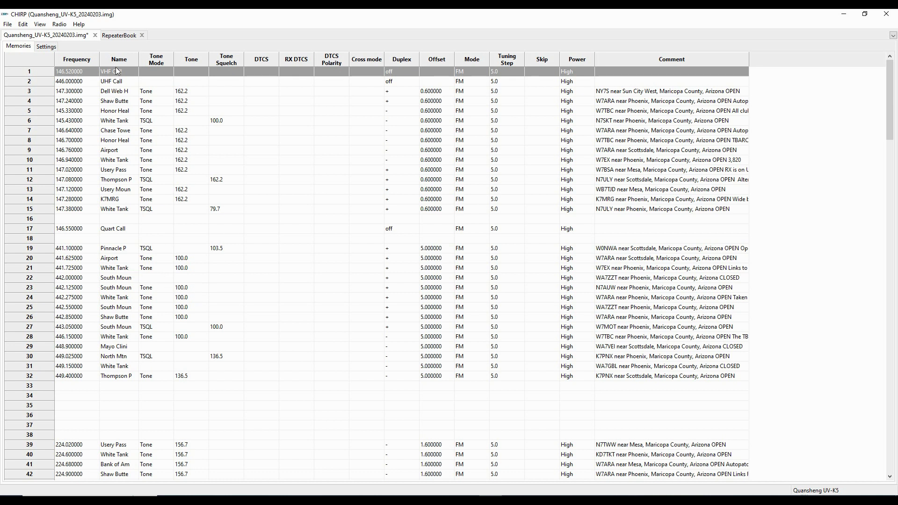
Close the RepeaterBook results and open the stock US FRS and GMRS Channels.csv list.
left_click(95, 35)
left_click(8, 25)
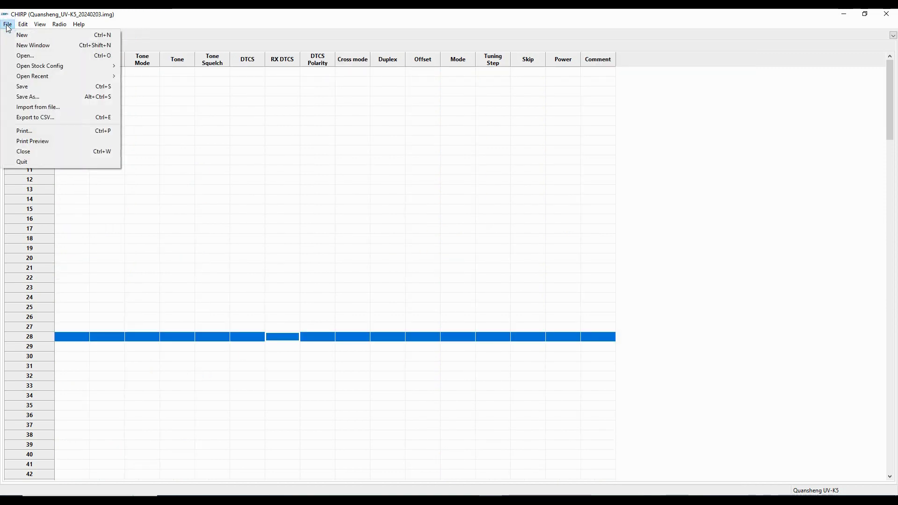
mouse_move(61, 66)
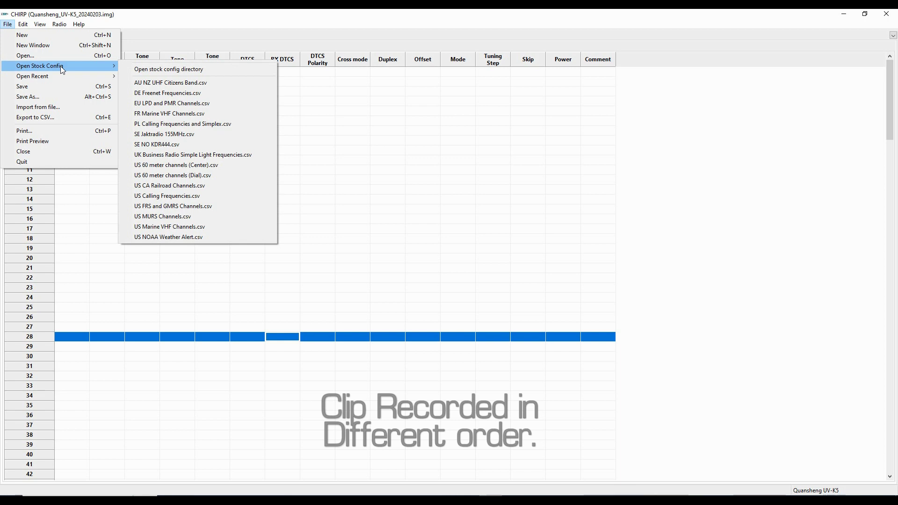
left_click(166, 207)
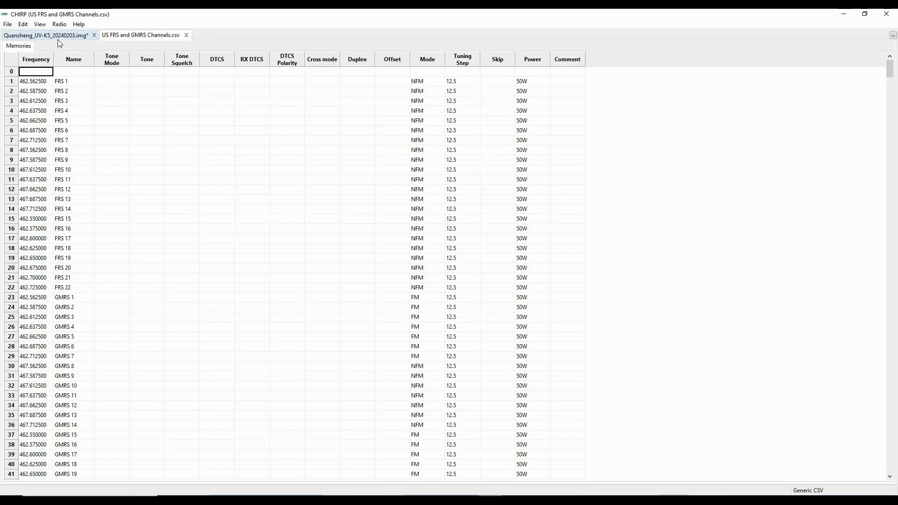
Select rows FRS 1 through FRS 22 and delete those 22 memories.
left_click(11, 83)
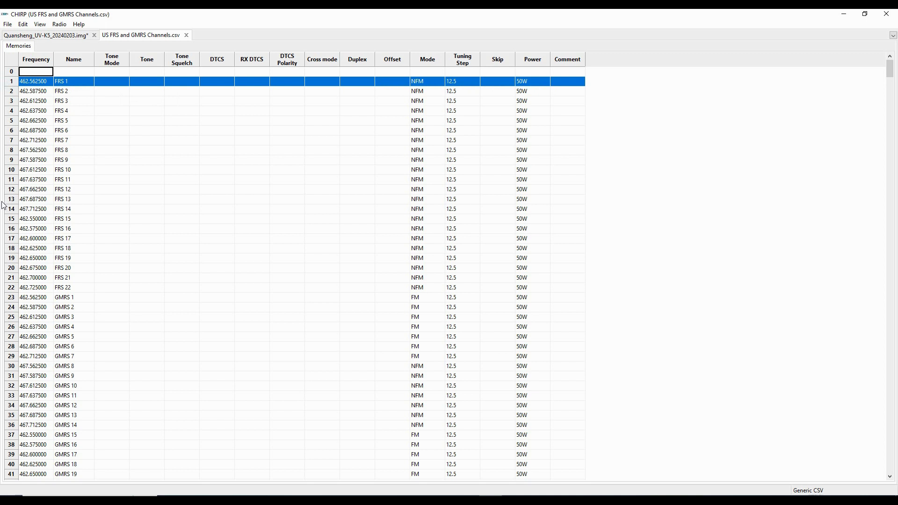
left_click(11, 287, "shift")
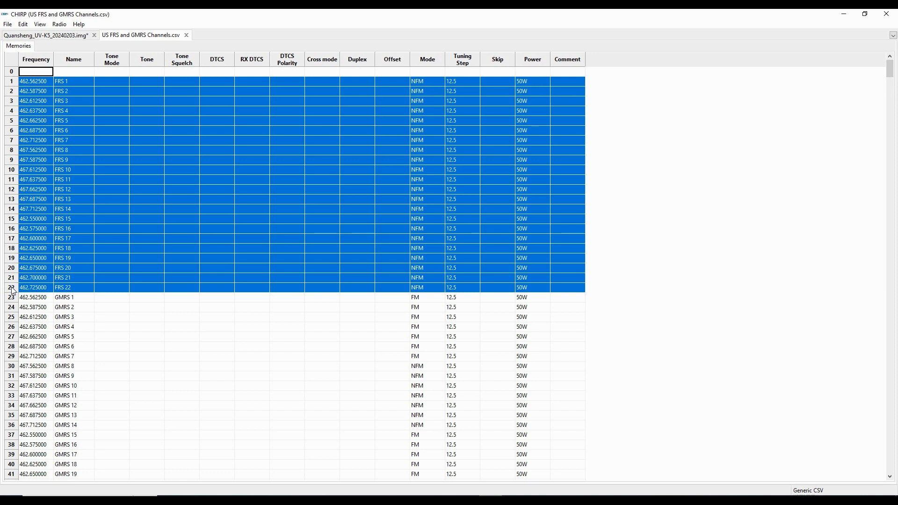
right_click(12, 287)
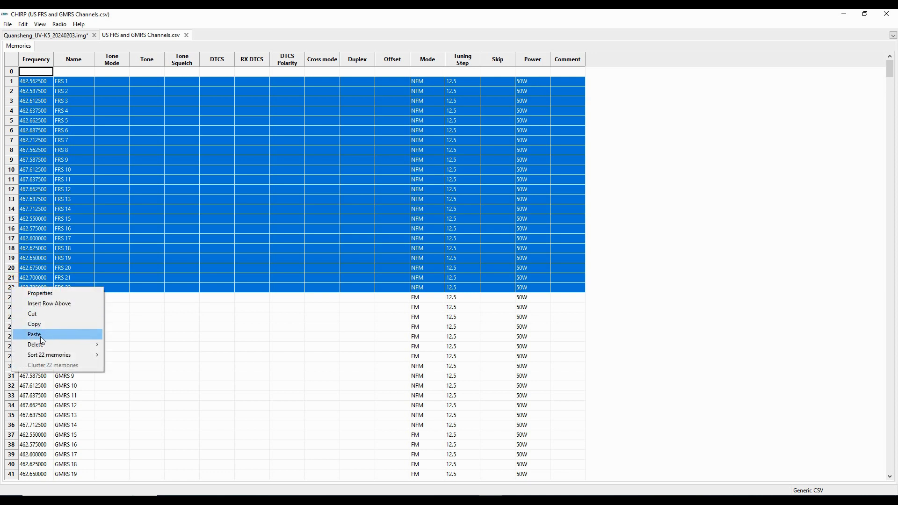
mouse_move(52, 350)
left_click(153, 344)
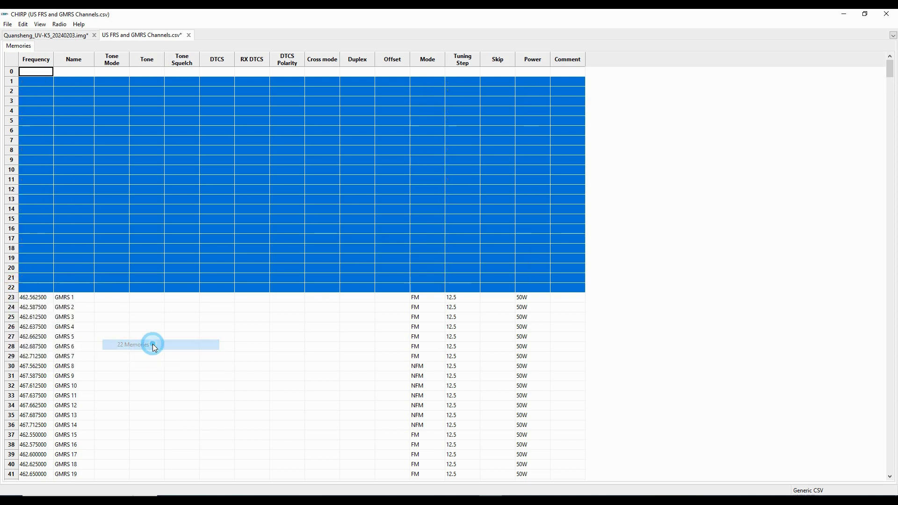
Select the 30 GMRS rows 23 through 52 and copy them.
left_click(14, 298)
scroll(148, 360, "down", 8)
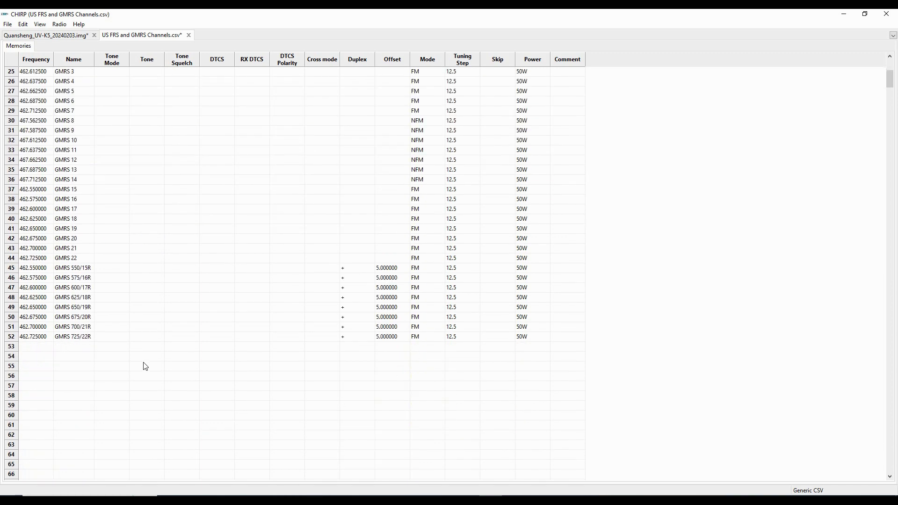
left_click(13, 338, "shift")
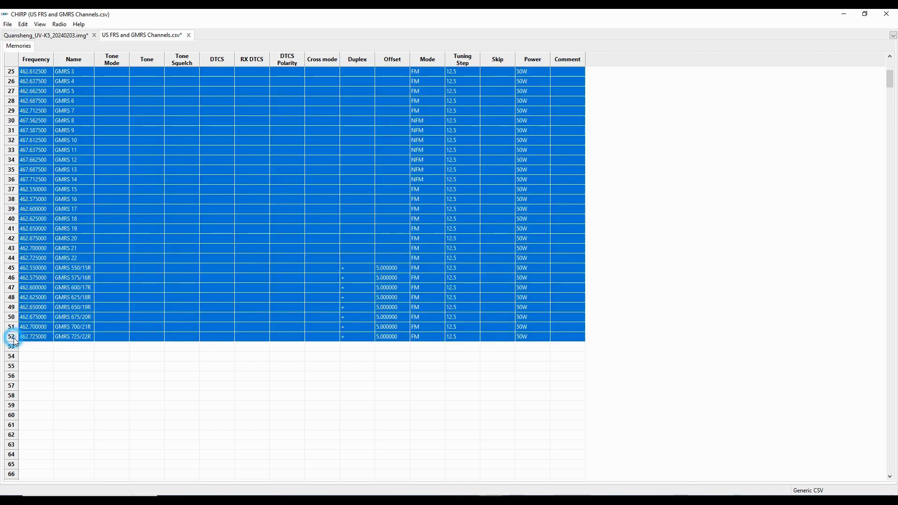
right_click(14, 337)
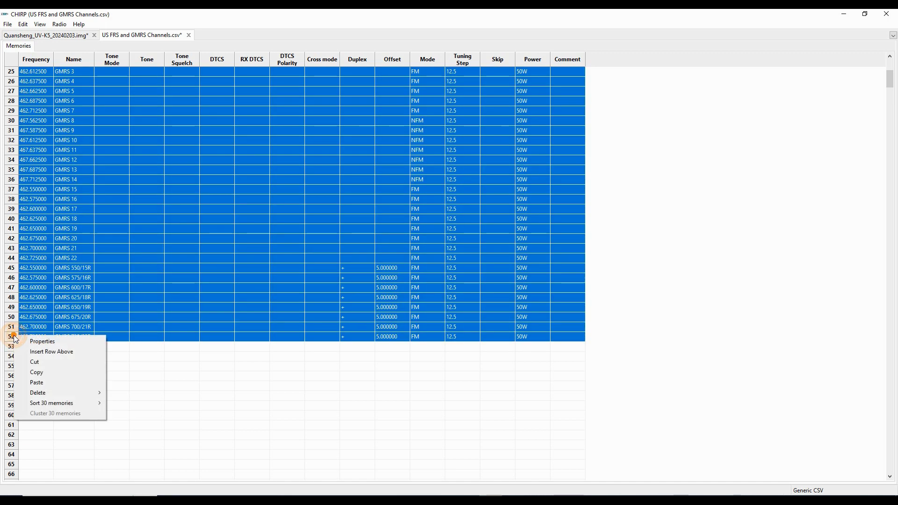
left_click(44, 373)
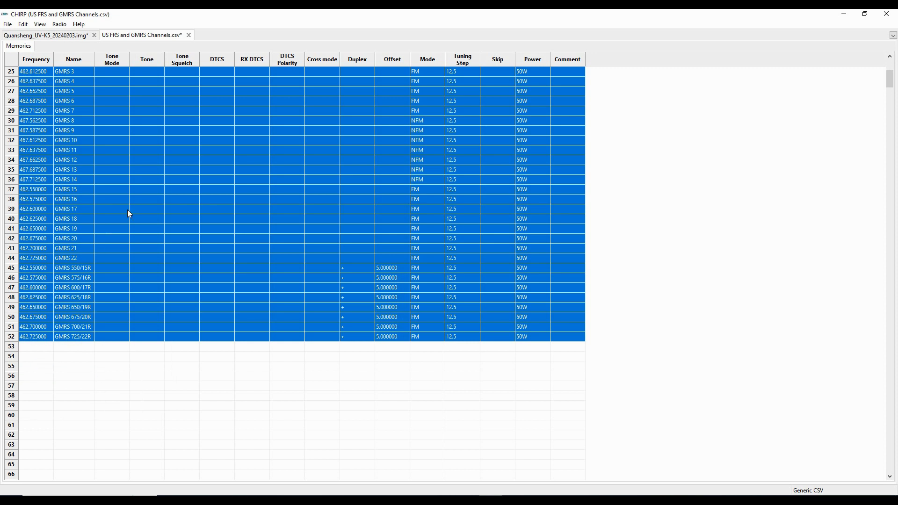
Paste the GMRS channels into the UV-K5 image at memory 100, filling 100–129.
left_click(50, 37)
scroll(141, 267, "down", 20)
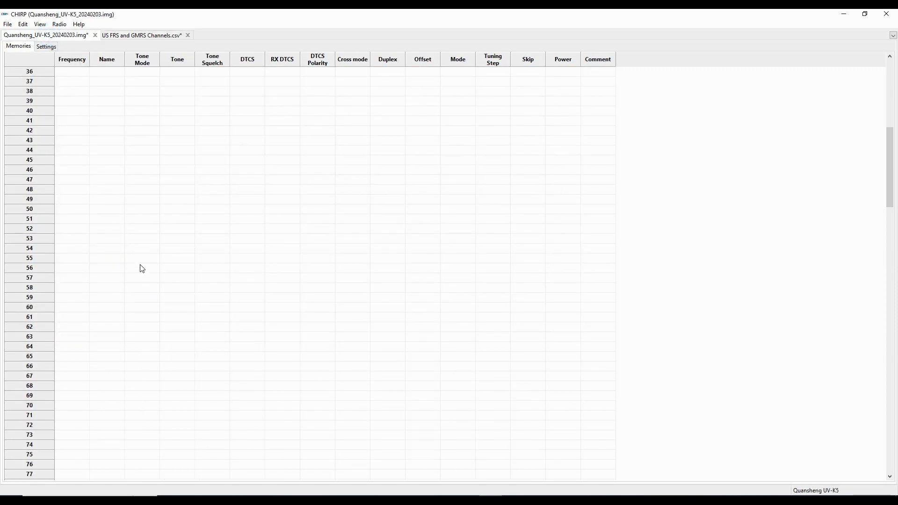
scroll(142, 269, "down", 5)
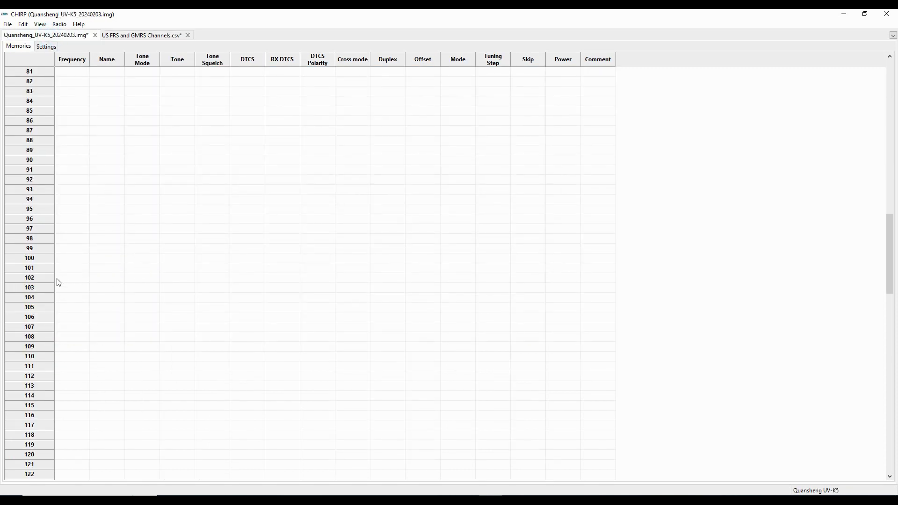
right_click(43, 258)
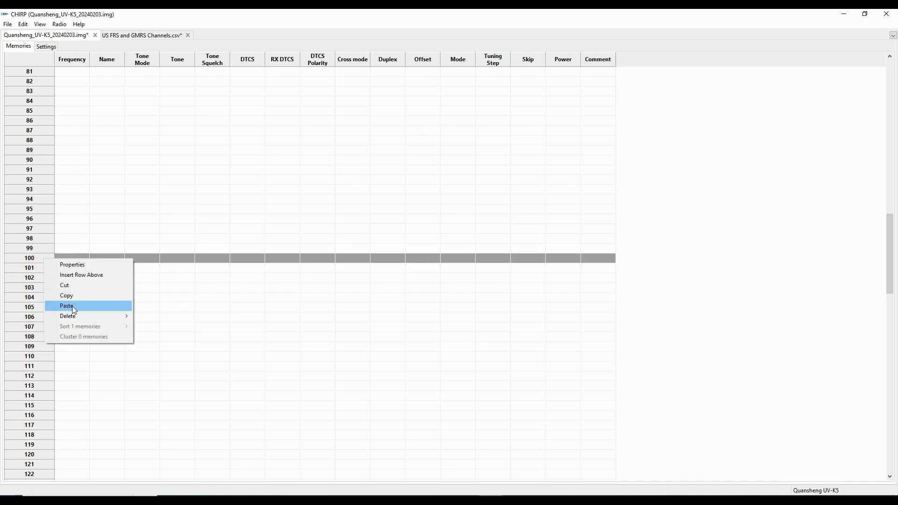
left_click(80, 305)
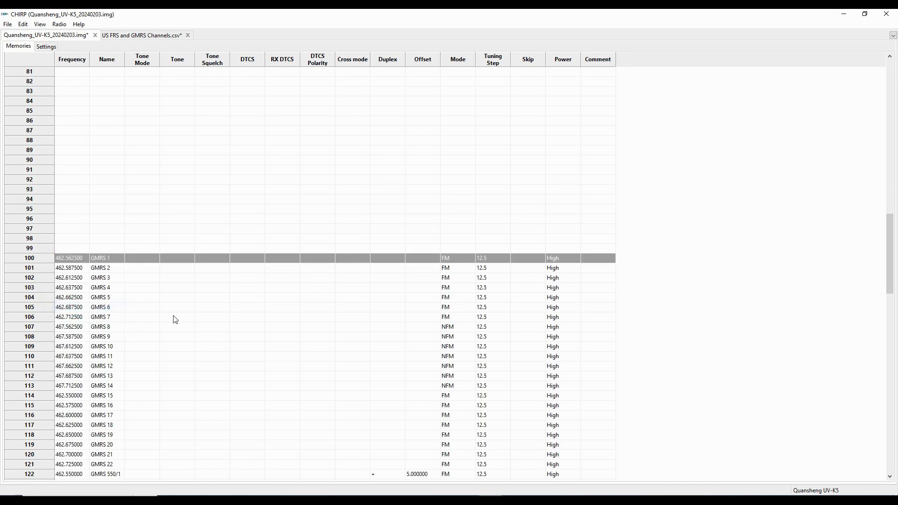
scroll(202, 330, "down", 2)
scroll(201, 330, "down", 7)
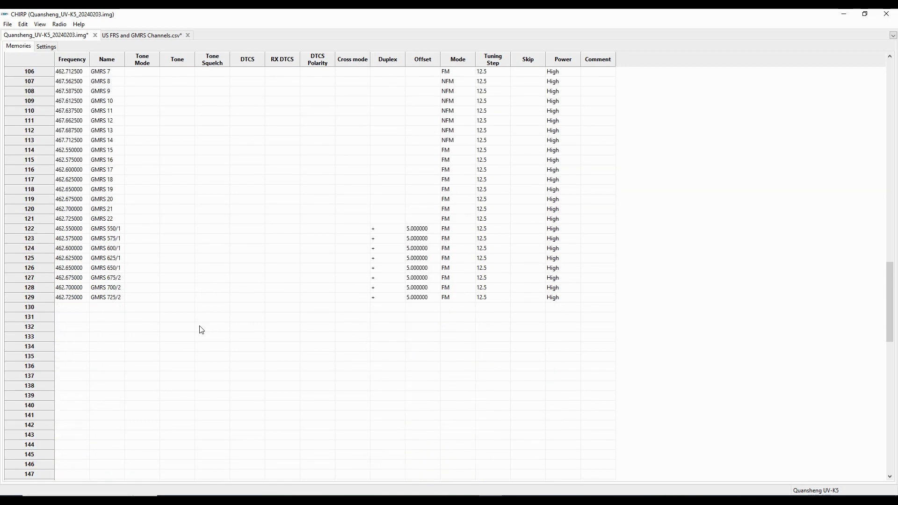
scroll(201, 330, "up", 7)
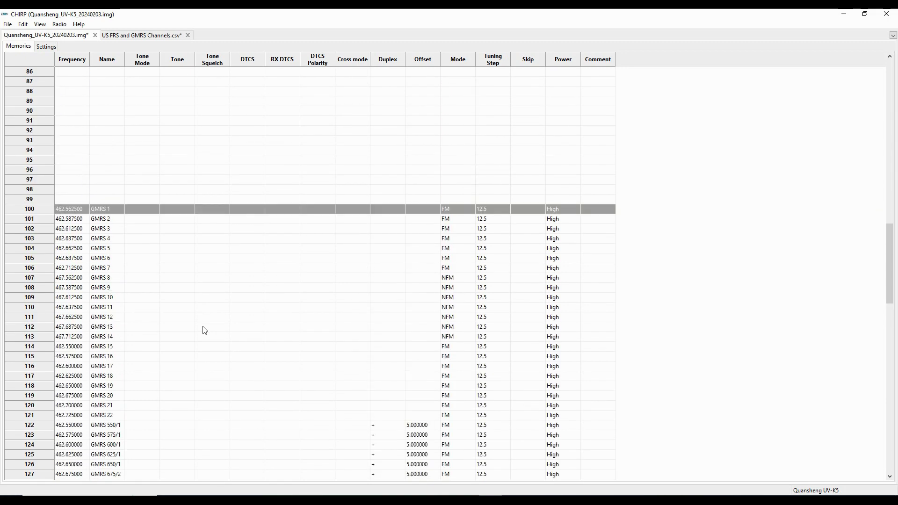
scroll(209, 332, "up", 8)
scroll(209, 332, "up", 20)
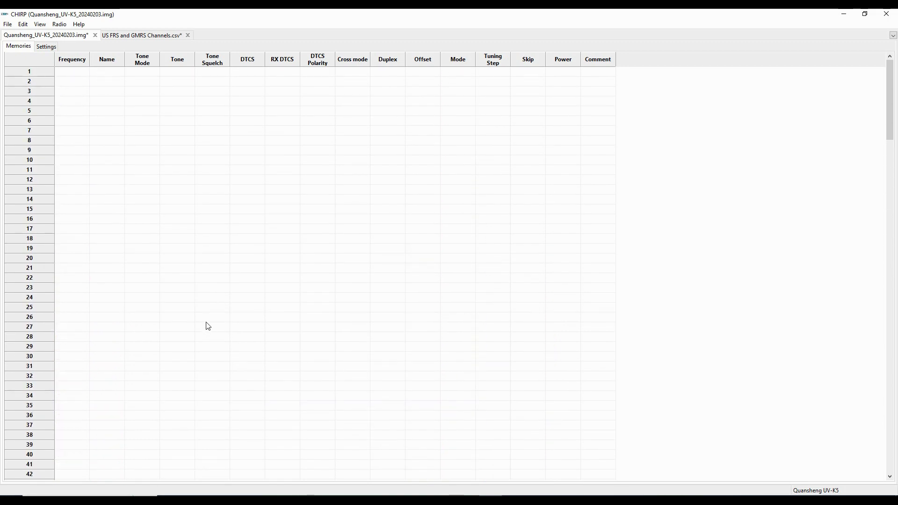
Save the UV-K5 image under the new name Quansheng_UV-K5_20240203 Up.img.
left_click(8, 24)
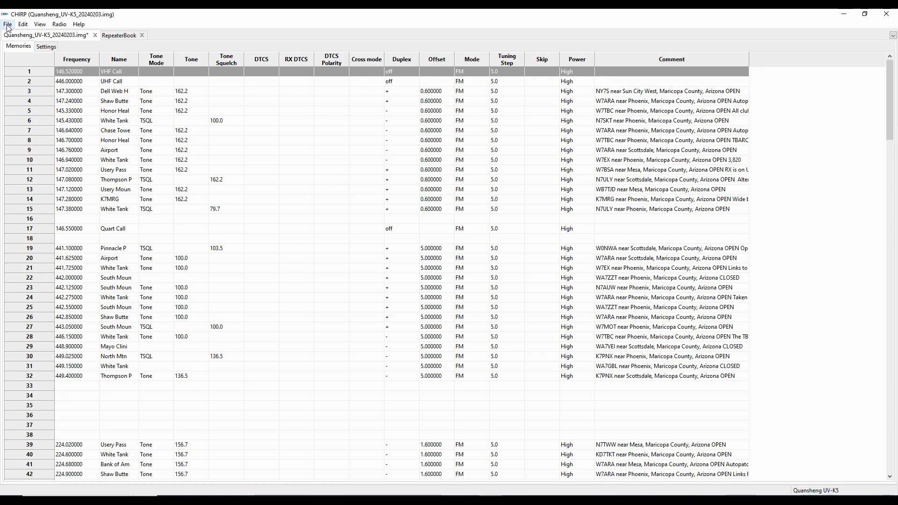
left_click(7, 25)
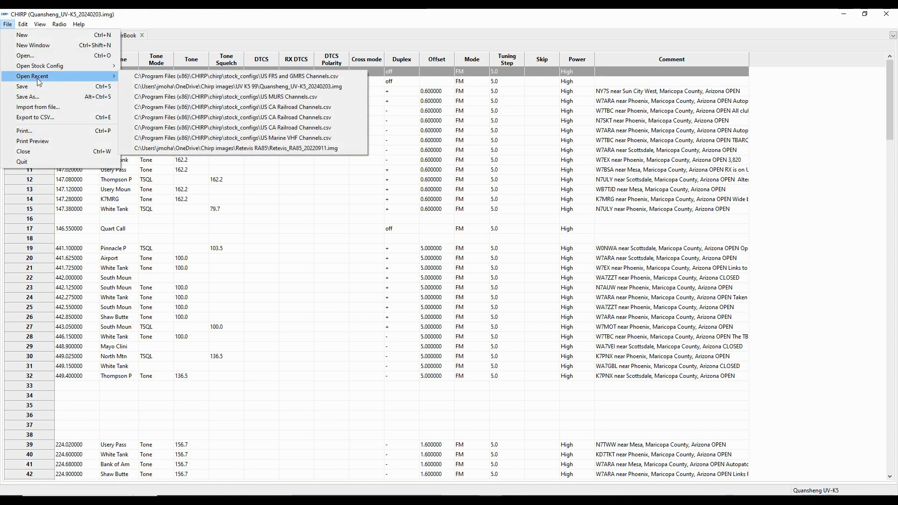
left_click(28, 87)
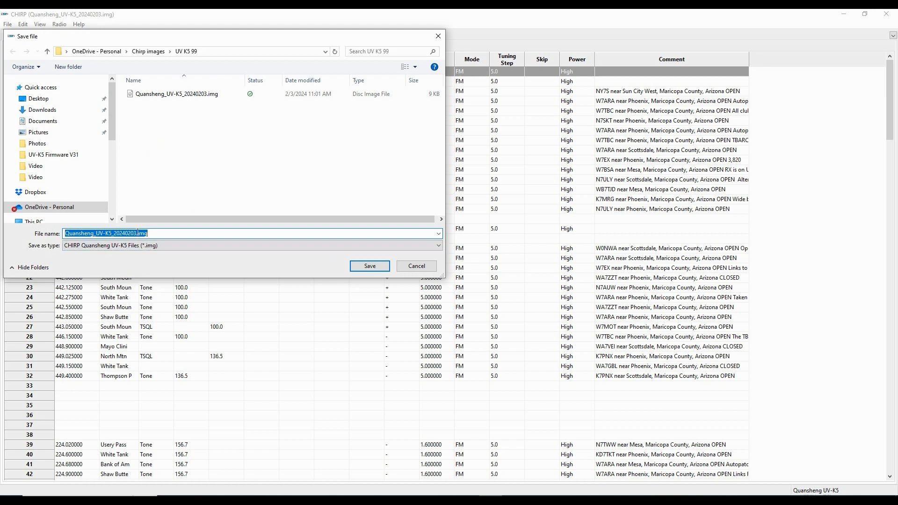
left_click(136, 233)
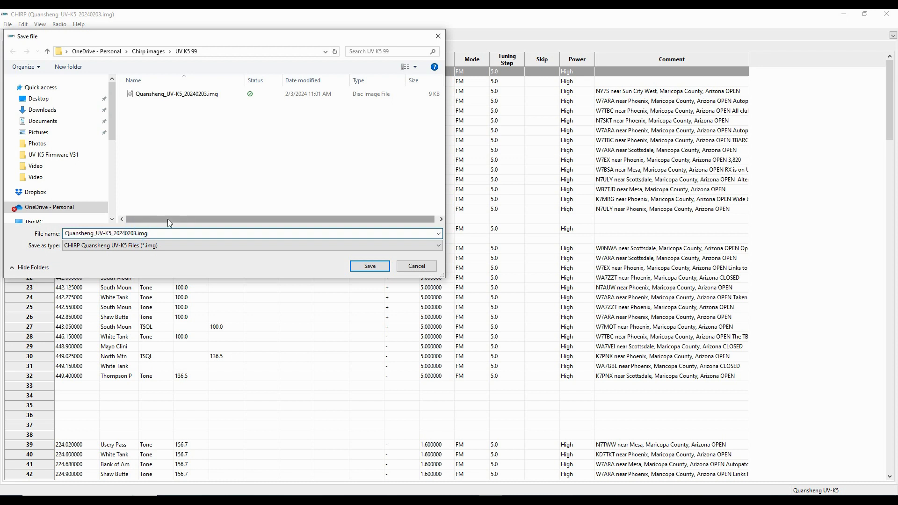
type("Up")
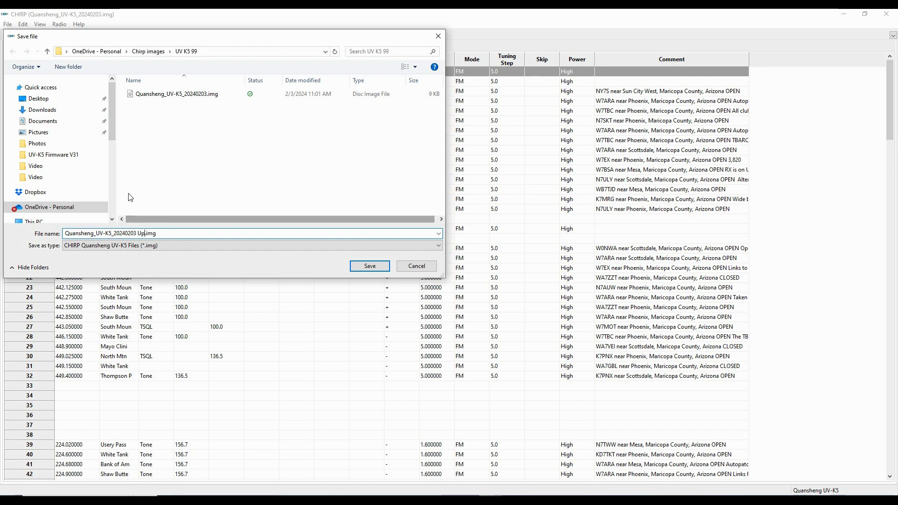
left_click(370, 266)
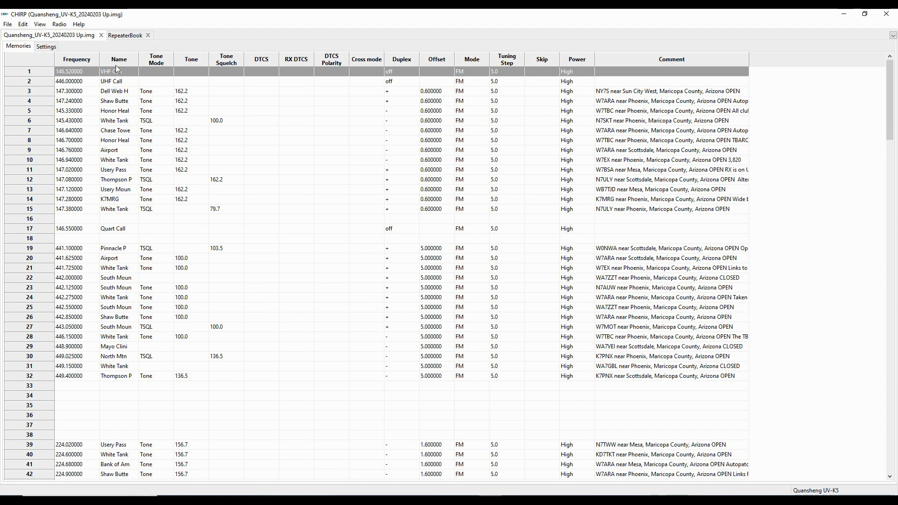
Check the basic settings for firmware 2.01.31, then return to the Memories list.
left_click(47, 49)
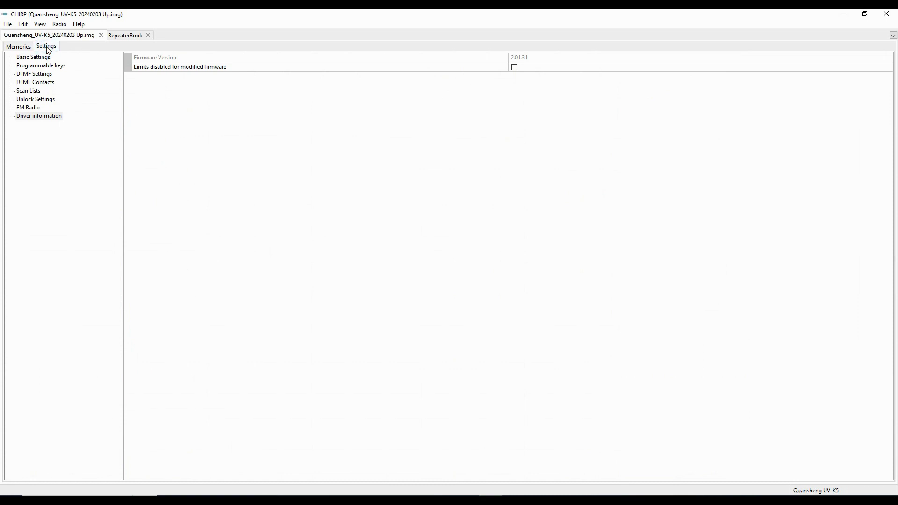
left_click(43, 58)
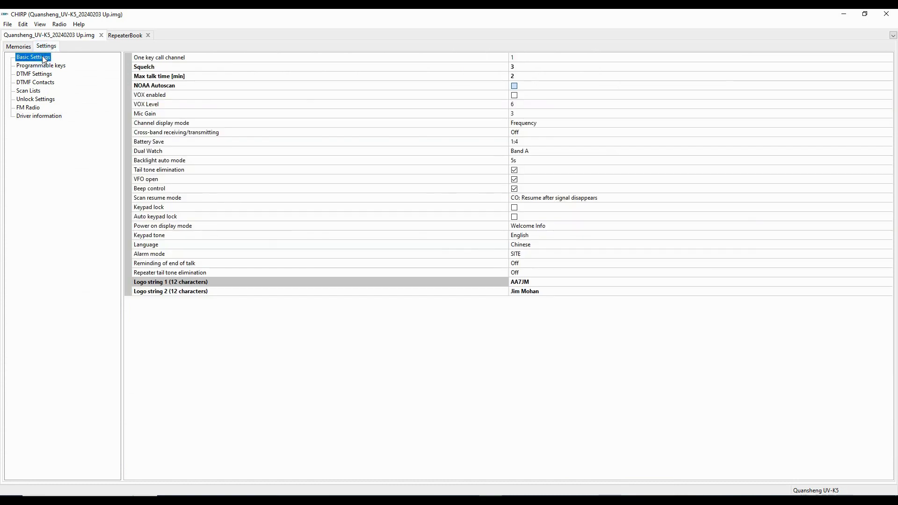
left_click(18, 47)
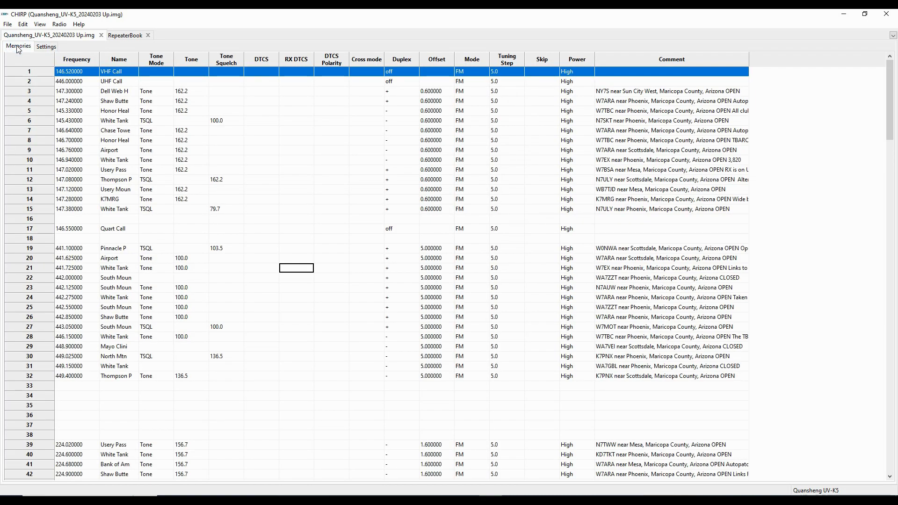
Upload the image to the UV-K5 on COM4 and acknowledge the upload instructions.
left_click(58, 26)
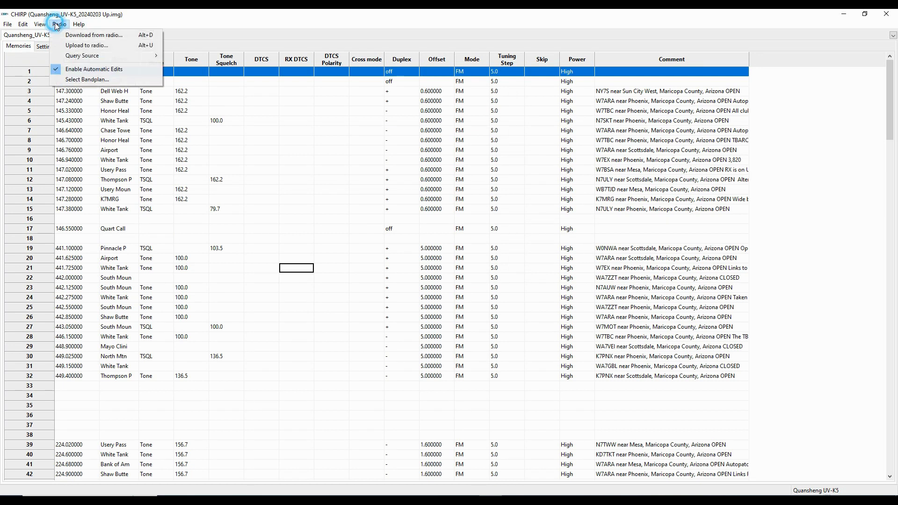
left_click(101, 45)
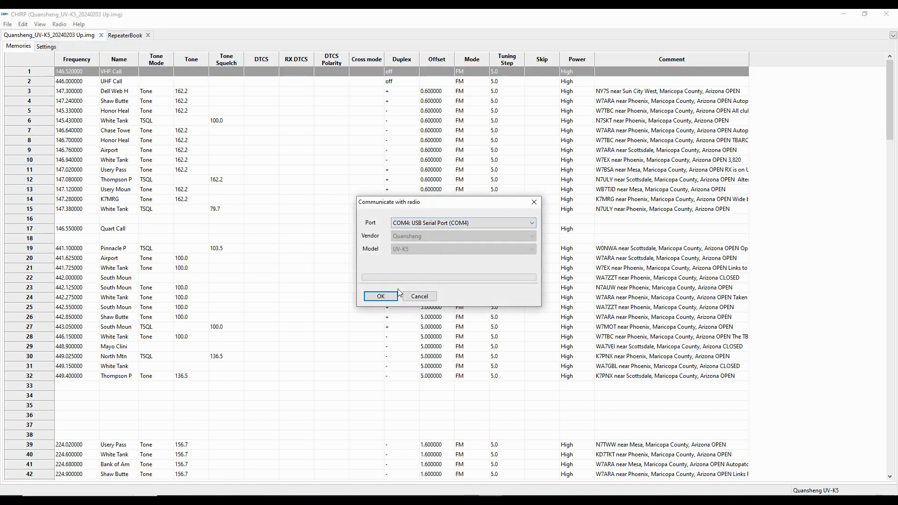
left_click(381, 297)
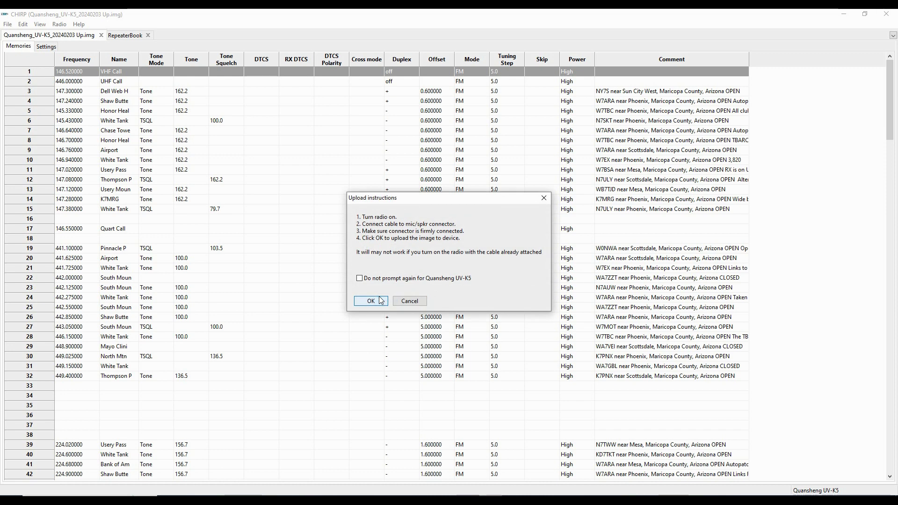
left_click(375, 300)
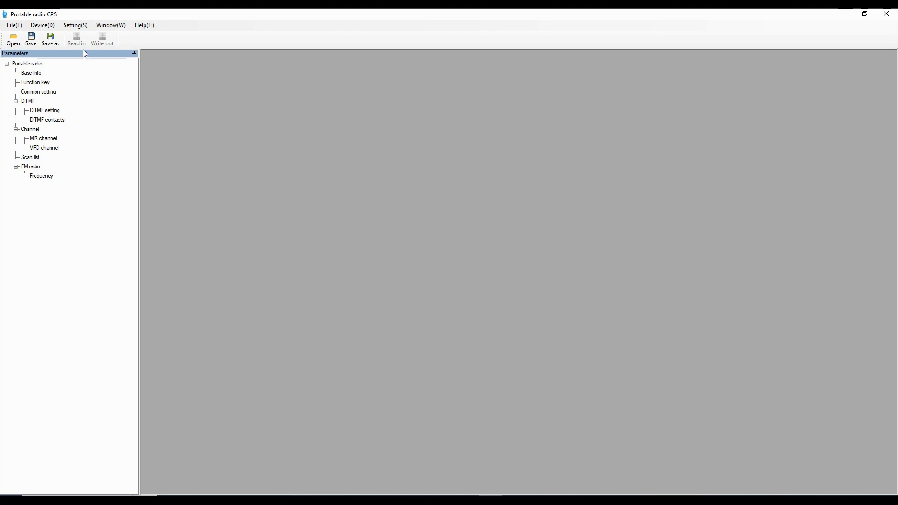
Change the CPS COM setting from COM3 to COM4 and connect to the radio.
left_click(73, 28)
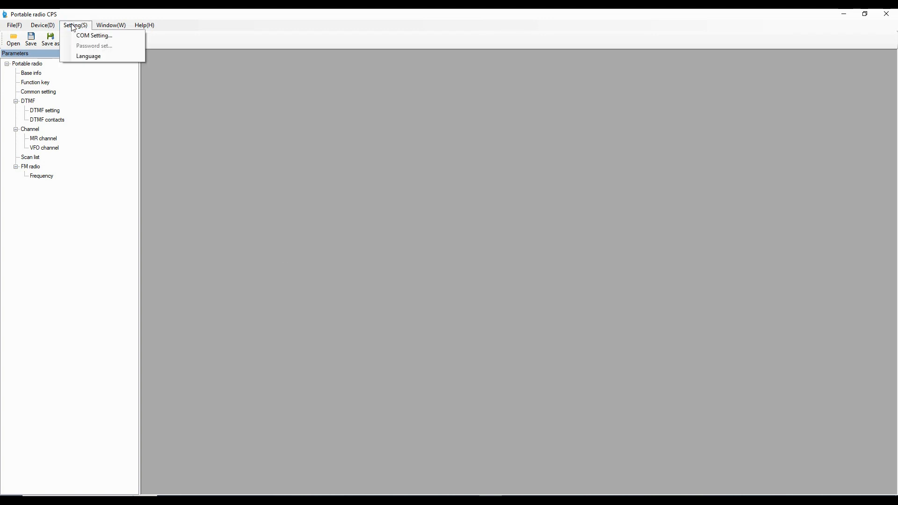
left_click(108, 35)
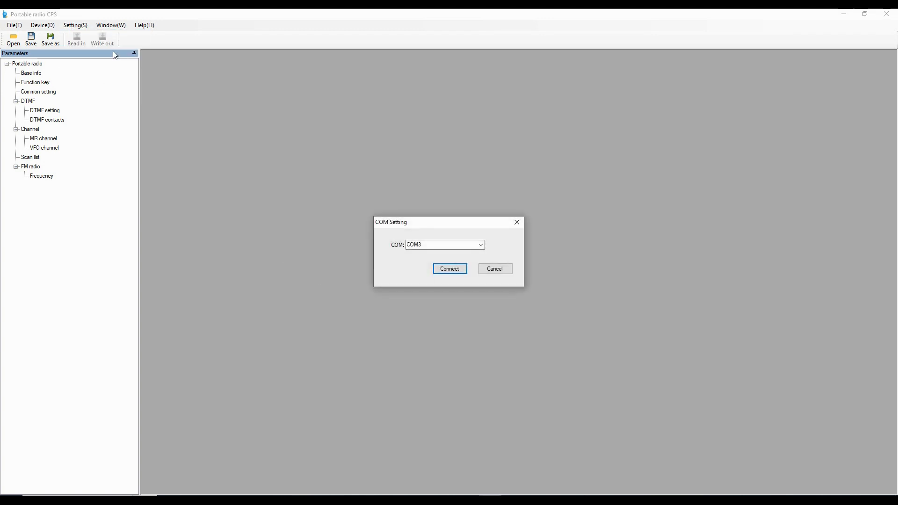
left_click(481, 245)
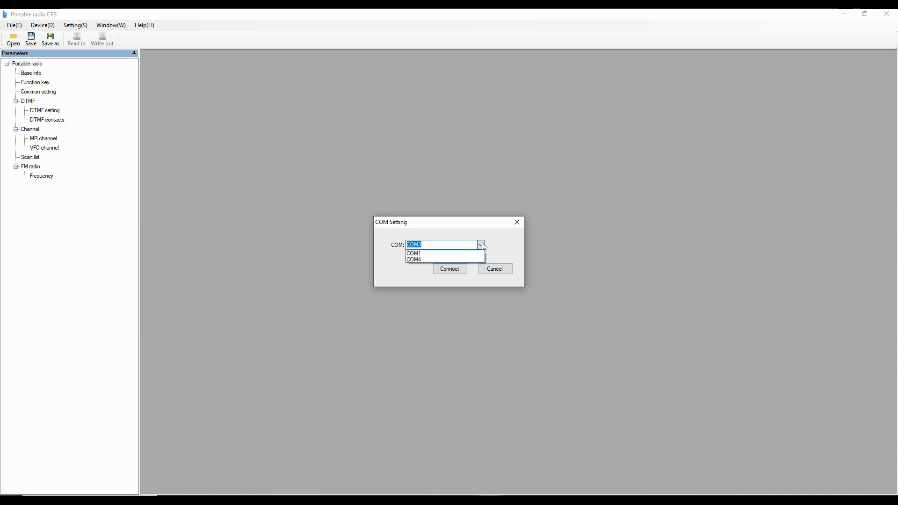
left_click(463, 259)
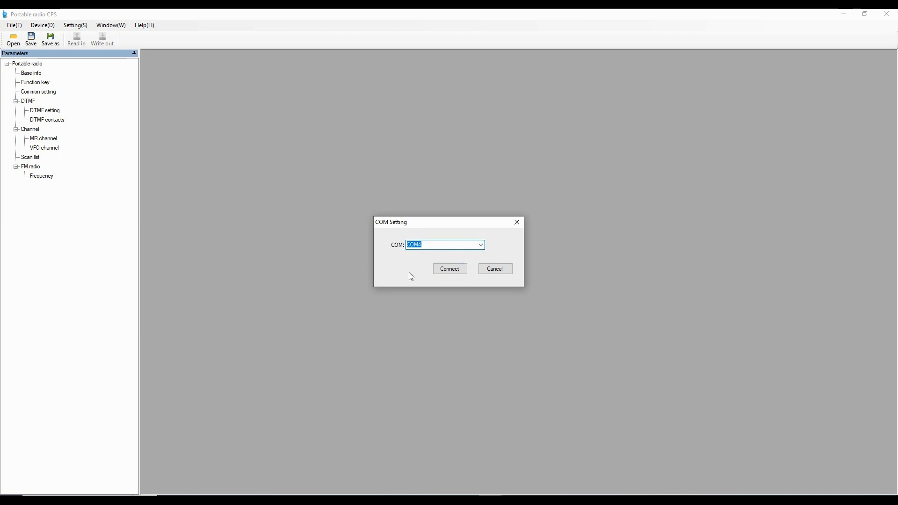
left_click(450, 269)
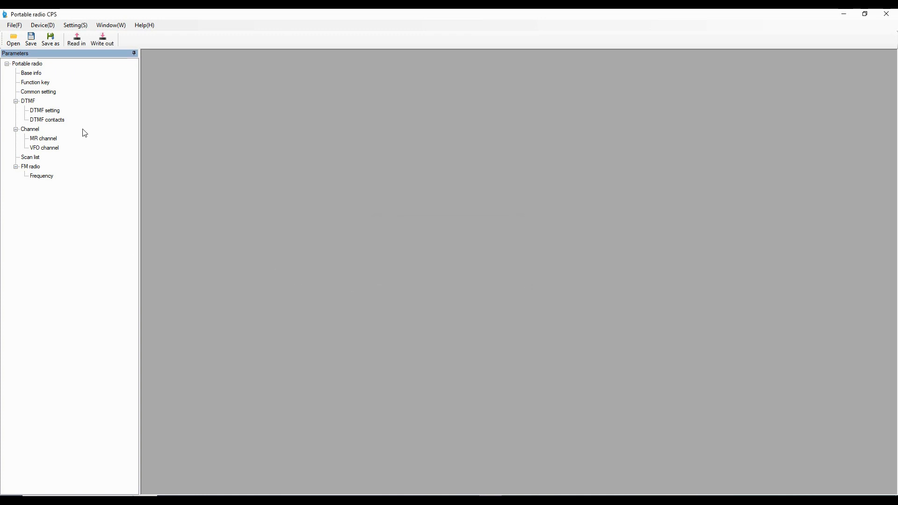
Read the UV-K5's parameters into the CPS and dismiss the success message.
left_click(76, 43)
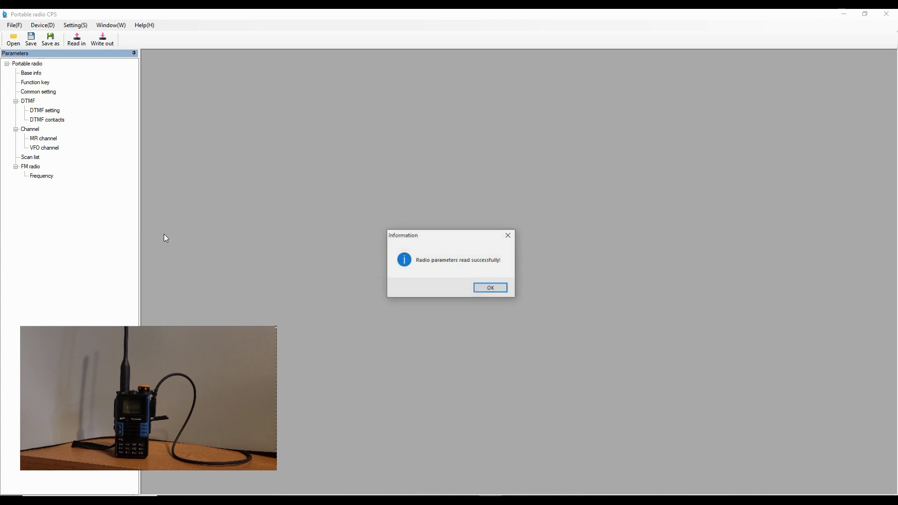
left_click(490, 289)
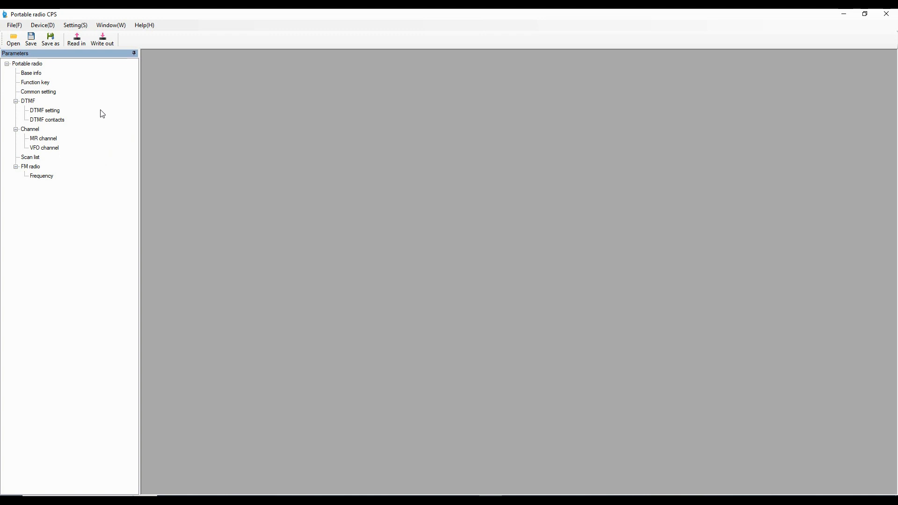
Review Base info (software 2.01.31), Function key, and Common setting pages in turn.
double_click(41, 75)
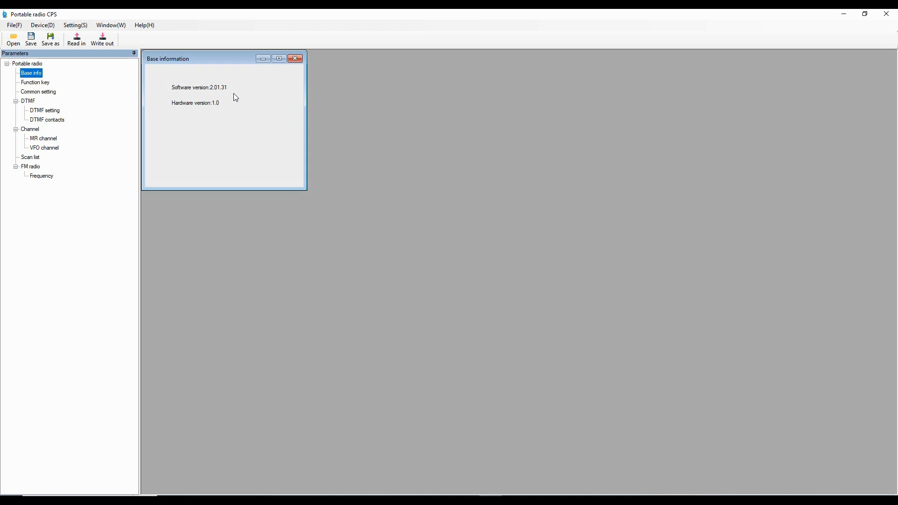
left_click(37, 84)
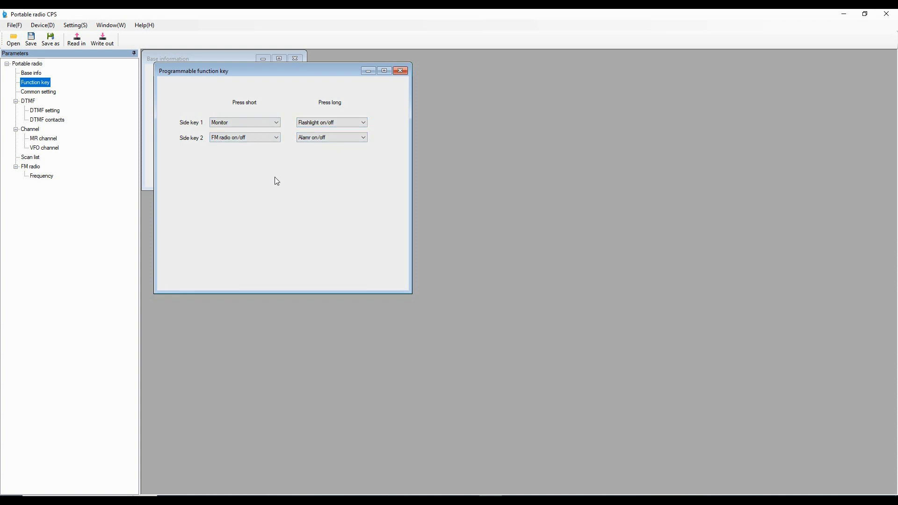
left_click(42, 93)
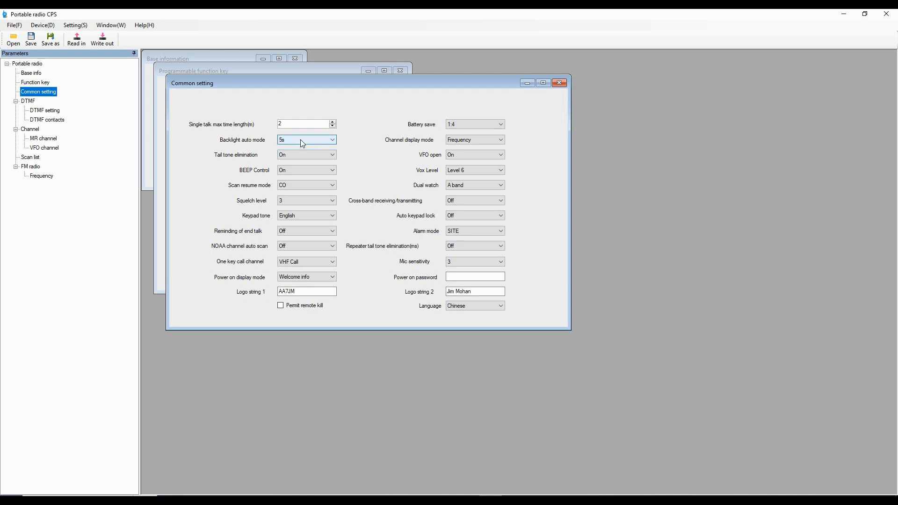
Keep backlight auto at 5s, set scan resume to TO and language to English, then view DTMF settings.
left_click(333, 140)
left_click(333, 140)
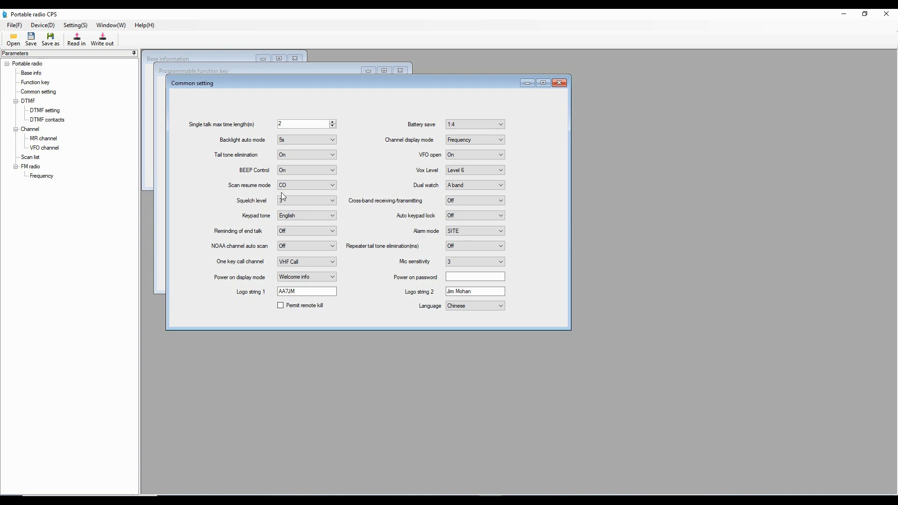
left_click(334, 187)
left_click(288, 199)
left_click(298, 292)
left_click(500, 306)
left_click(474, 320)
left_click(31, 103)
left_click(50, 111)
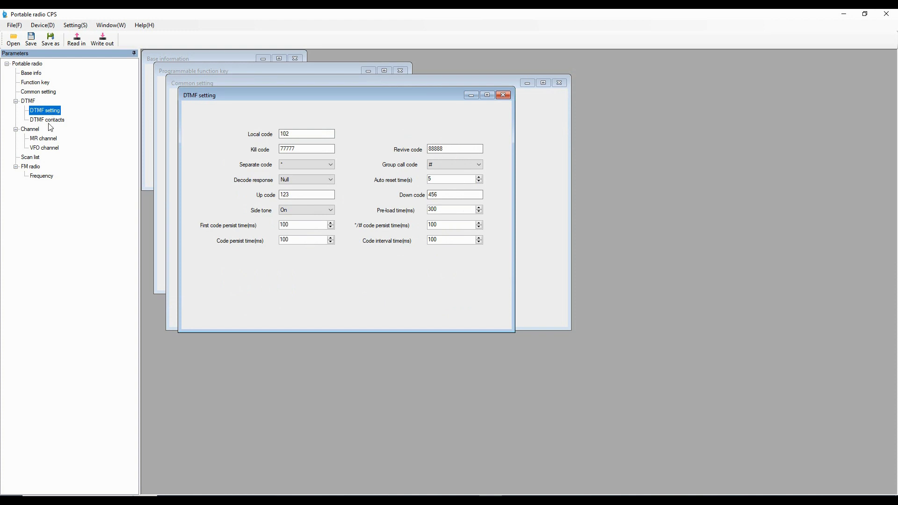
Review the DTMF contacts, then open the MR channel table holding channels 1–20.
left_click(51, 121)
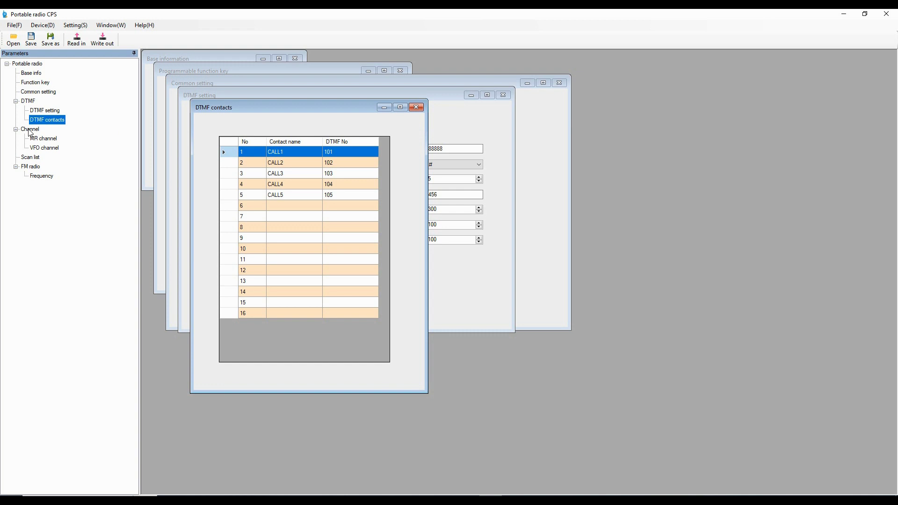
left_click(30, 130)
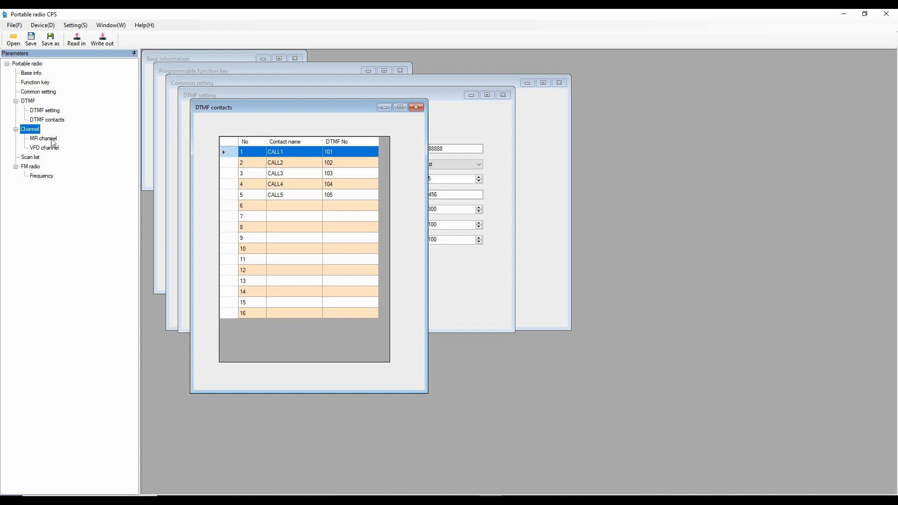
left_click(50, 142)
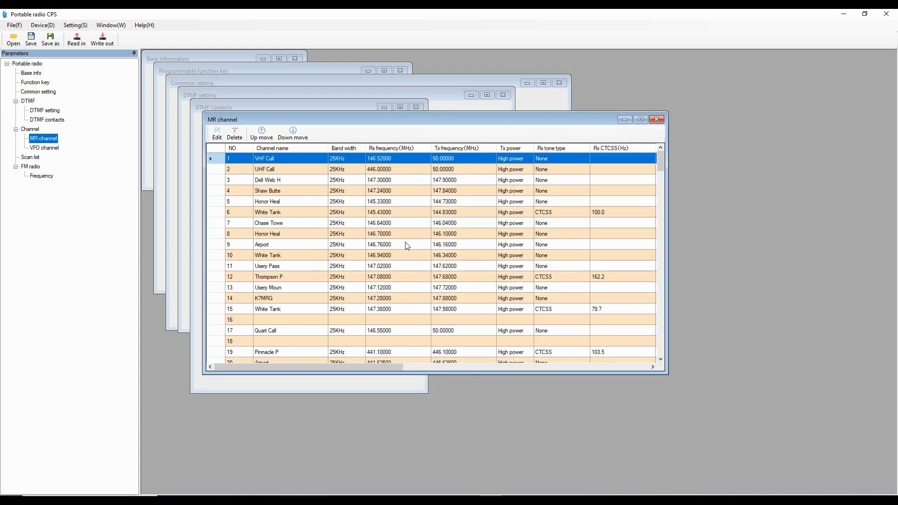
Maximize and scroll the MR channel list, then view the VFO presets F1–F7 A/B.
left_click(640, 120)
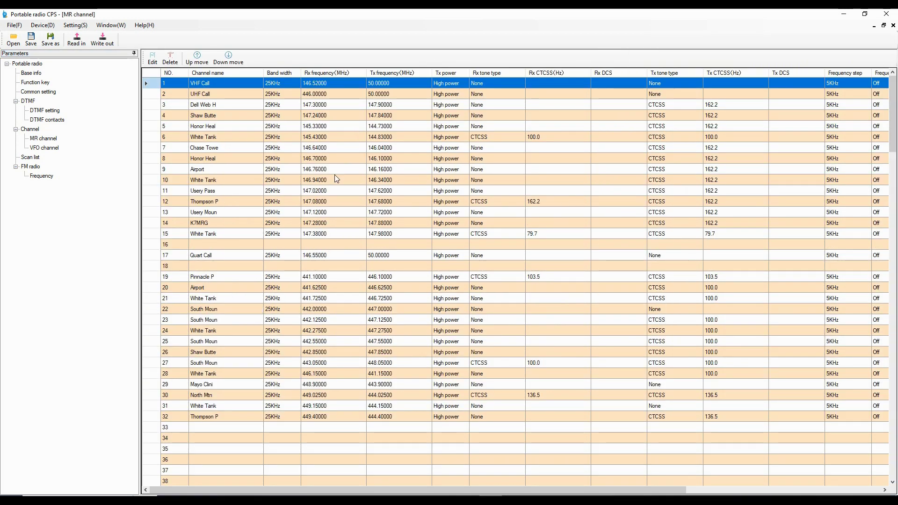
scroll(335, 175, "down", 7)
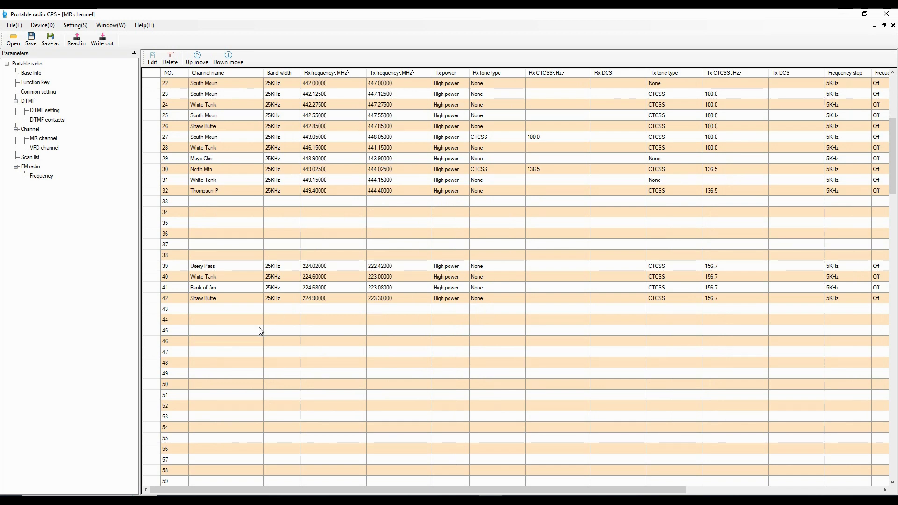
scroll(261, 331, "down", 4)
scroll(261, 330, "up", 12)
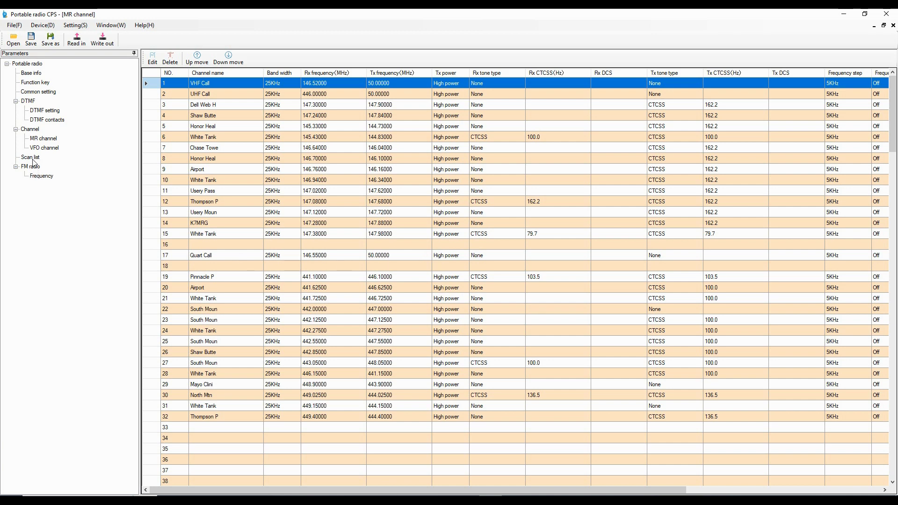
left_click(49, 149)
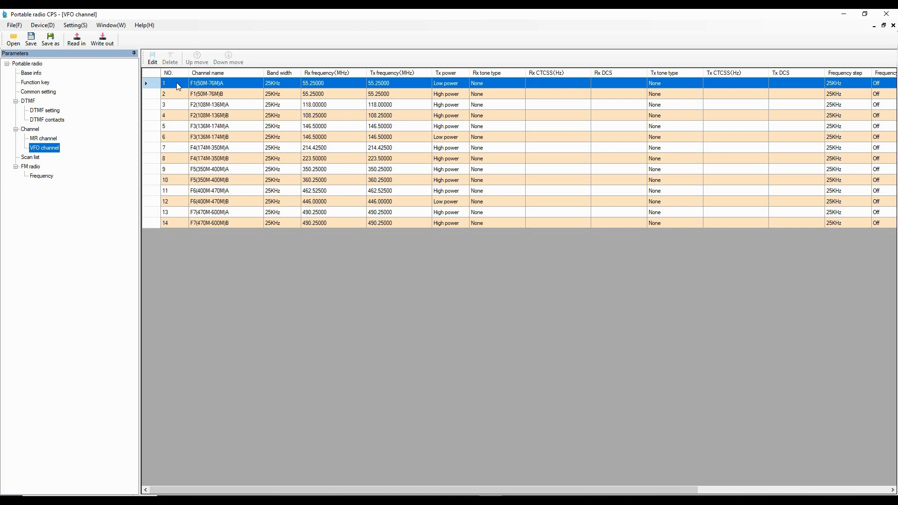
Look over the two scan lists, then open and focus the empty FM radio frequency table.
left_click(36, 158)
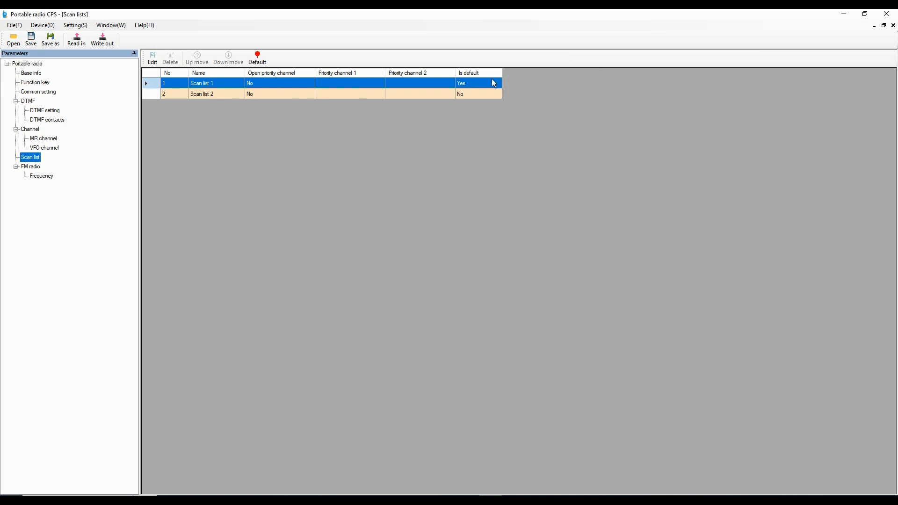
left_click(35, 167)
left_click(42, 178)
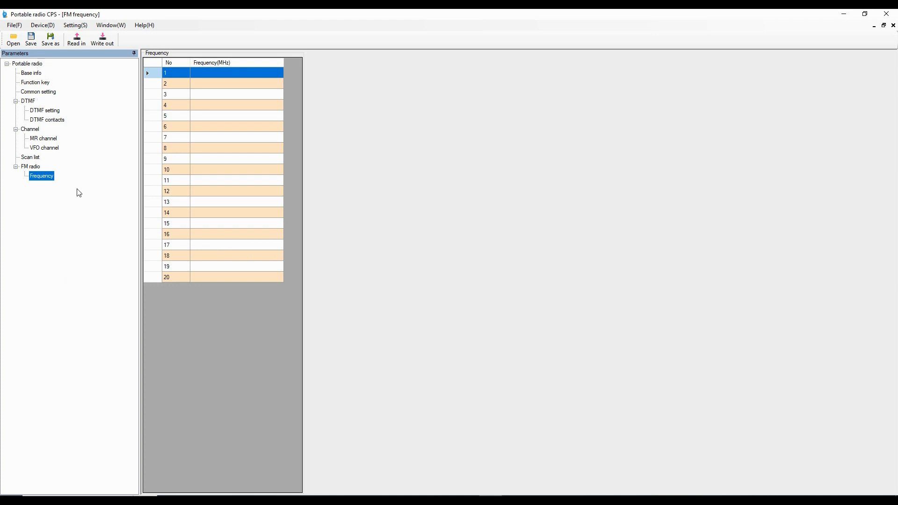
left_click(211, 287)
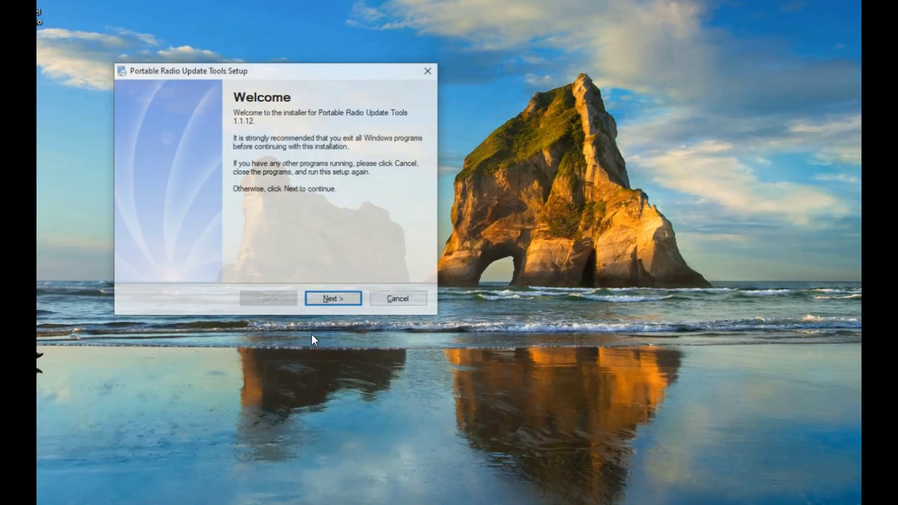
Install Portable Radio Update Tools 1.1.12 into the default Program Files folder, accepting the license.
left_click_drag(280, 72, 438, 112)
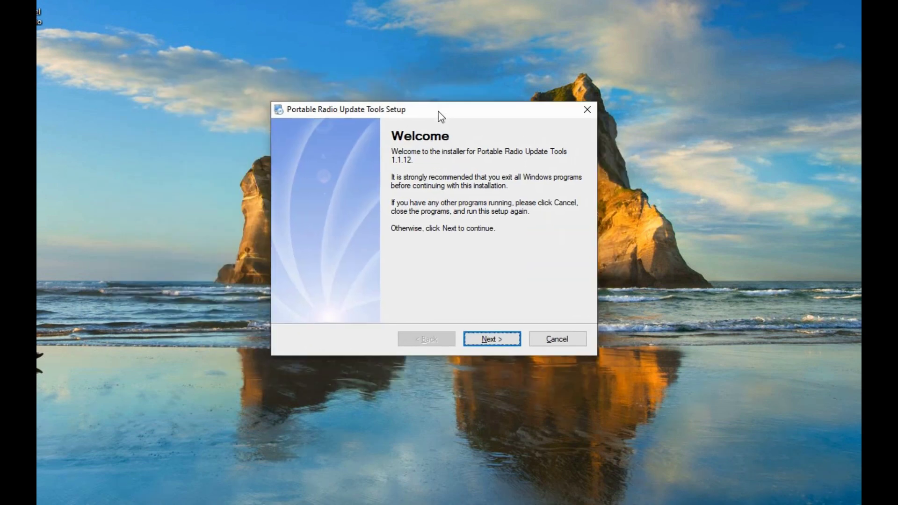
left_click(499, 341)
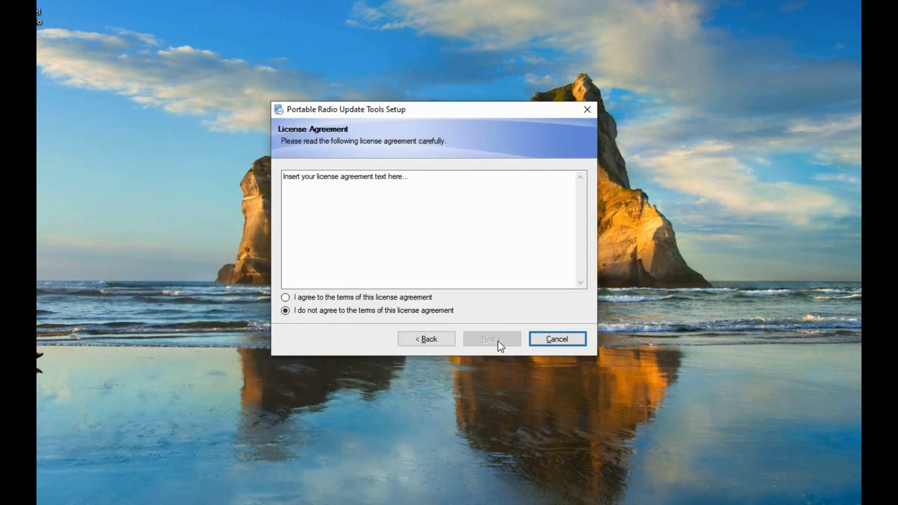
left_click(290, 298)
left_click(491, 337)
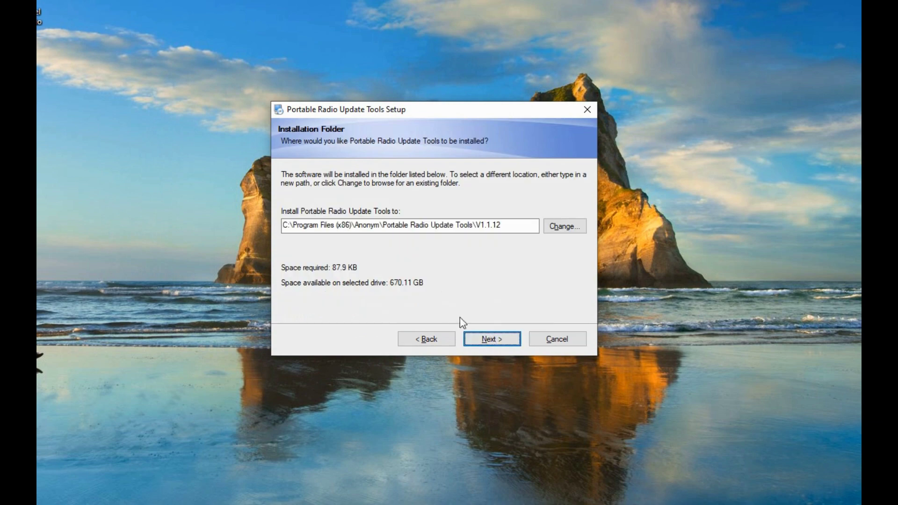
left_click(491, 337)
left_click(492, 339)
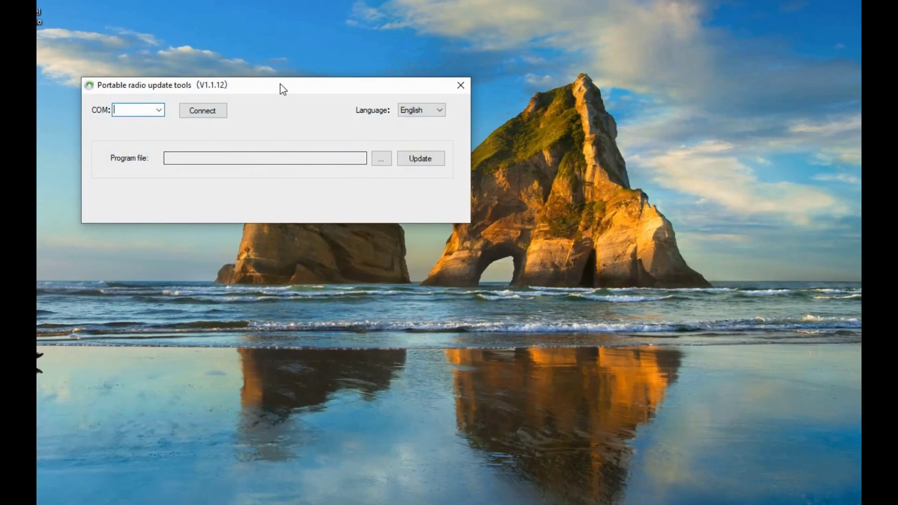
Connect the update tool to the radio on COM4, keep English, and browse for the program file.
left_click_drag(279, 88, 481, 182)
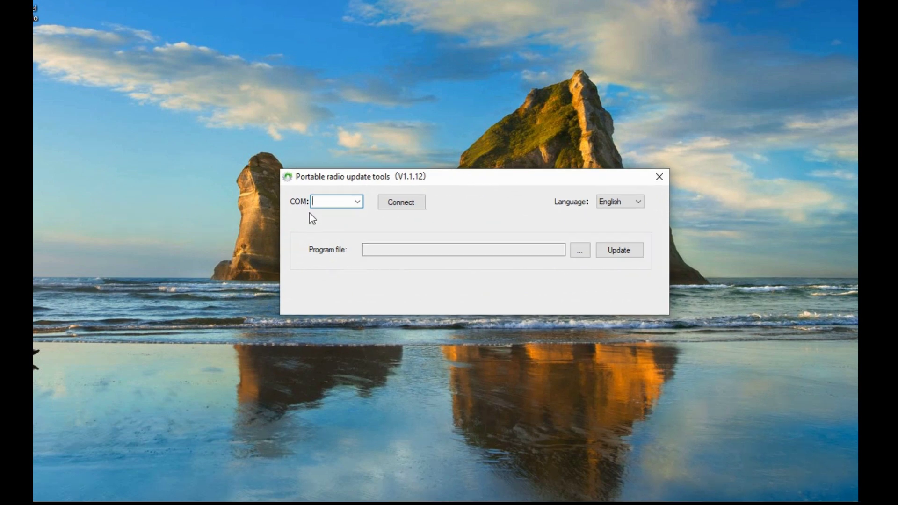
left_click(358, 203)
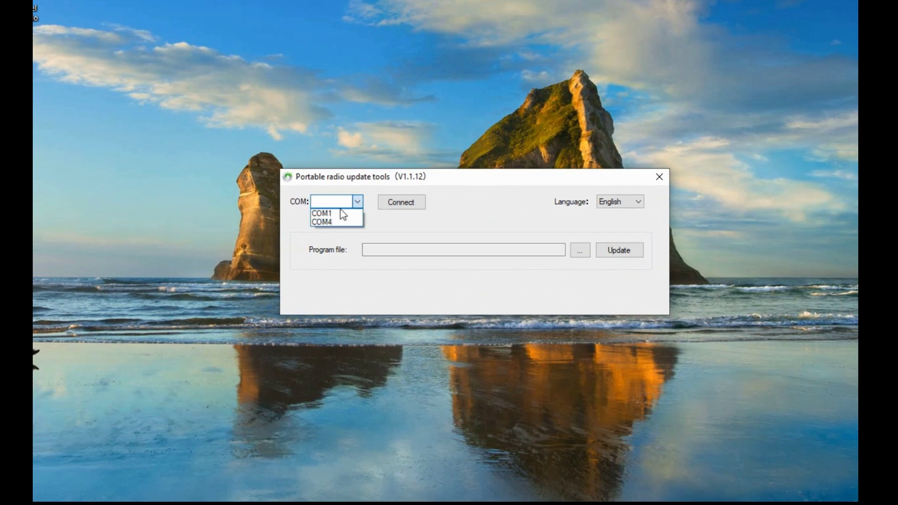
left_click(329, 222)
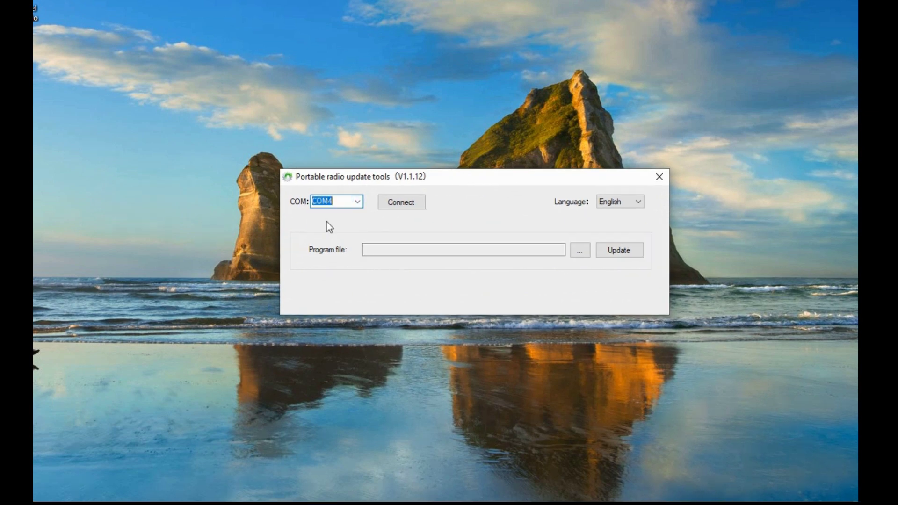
left_click(420, 202)
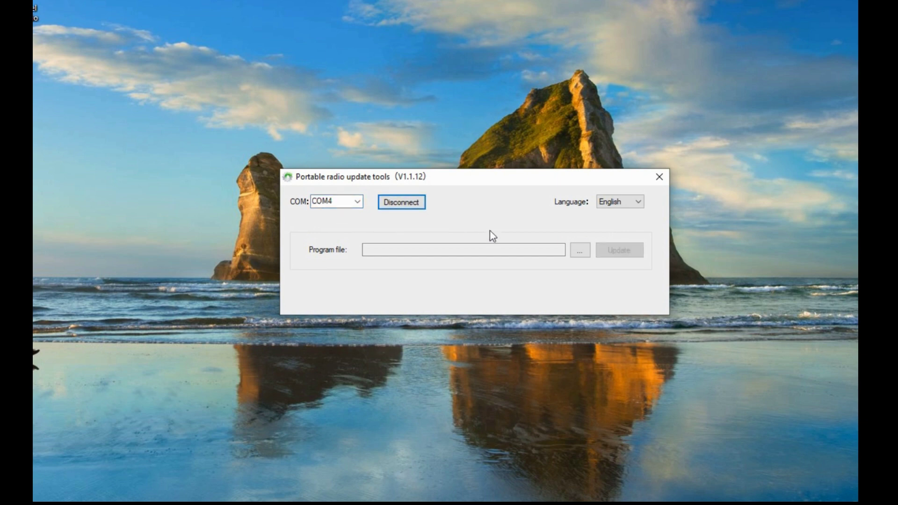
left_click(642, 204)
left_click(523, 204)
left_click(580, 251)
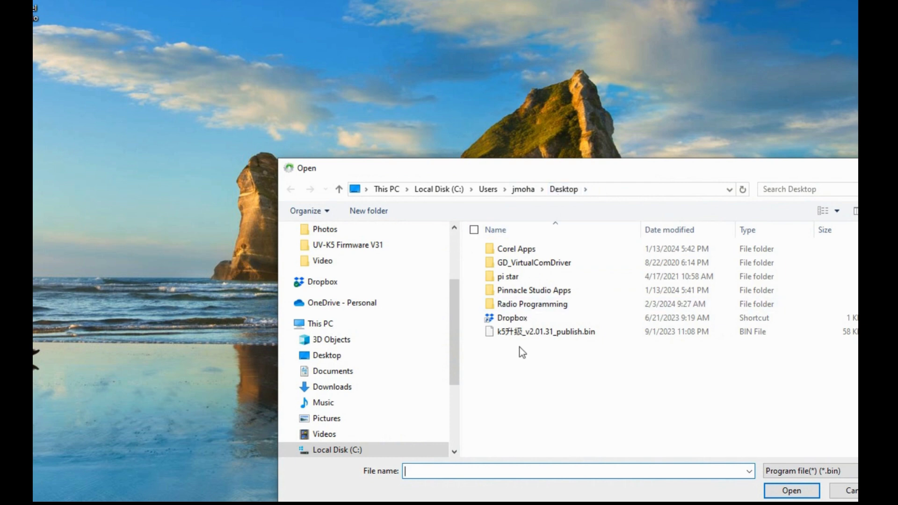
Choose k5升级_v2.01.31_publish.bin on the Desktop as the firmware to flash.
left_click(524, 331)
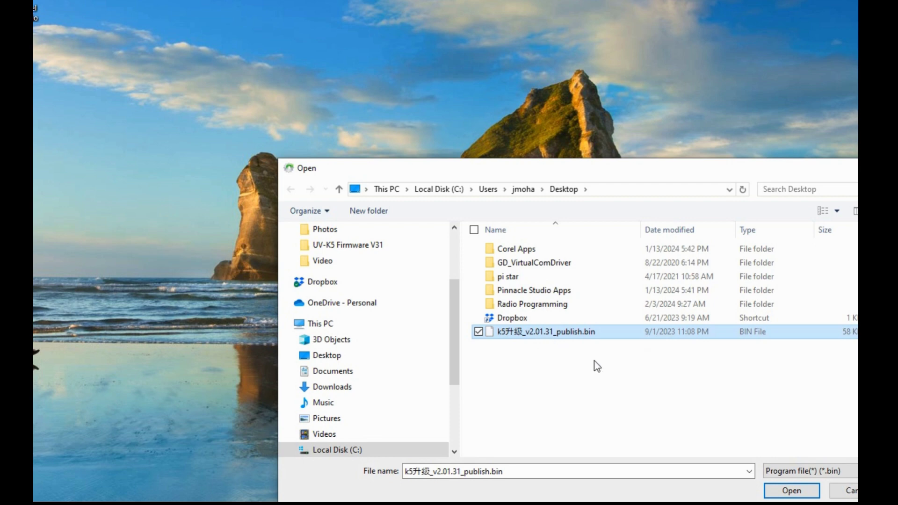
left_click(791, 491)
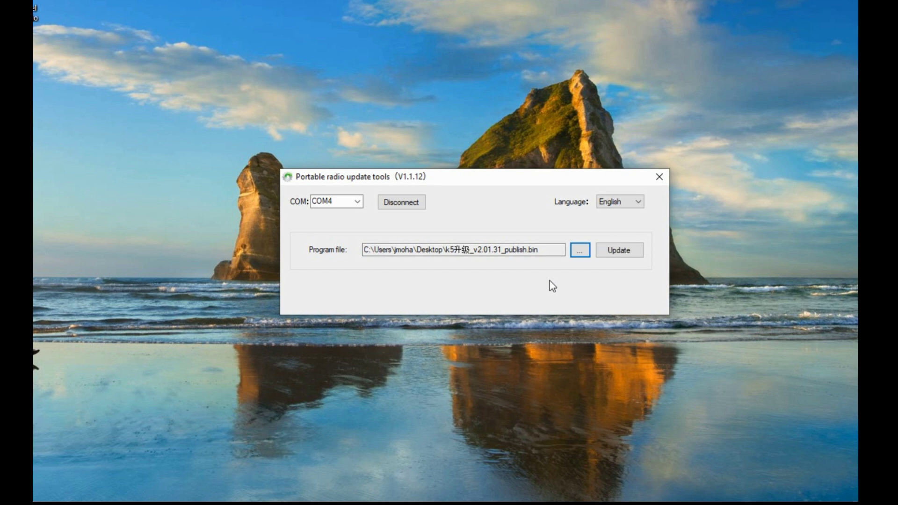
Flash firmware v2.01.31 to the UV-K5 and acknowledge the 'Update program successfully' message.
left_click(624, 253)
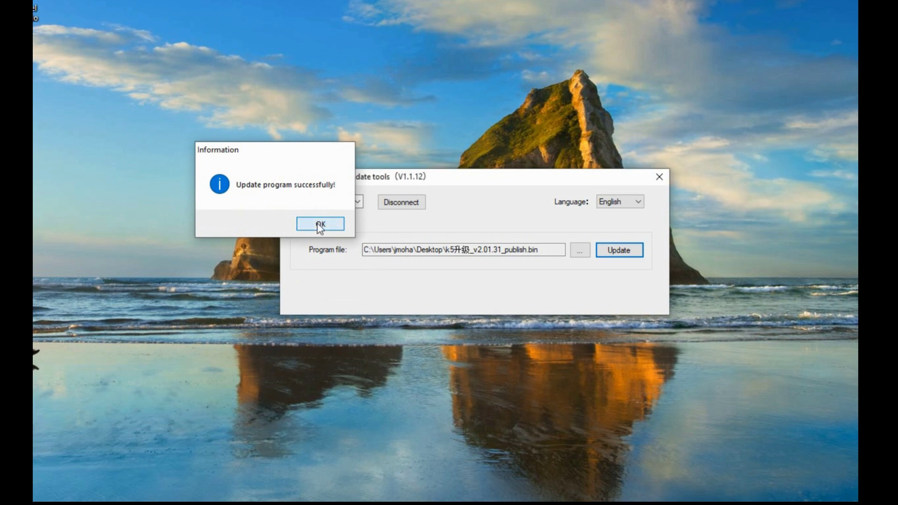
left_click(320, 226)
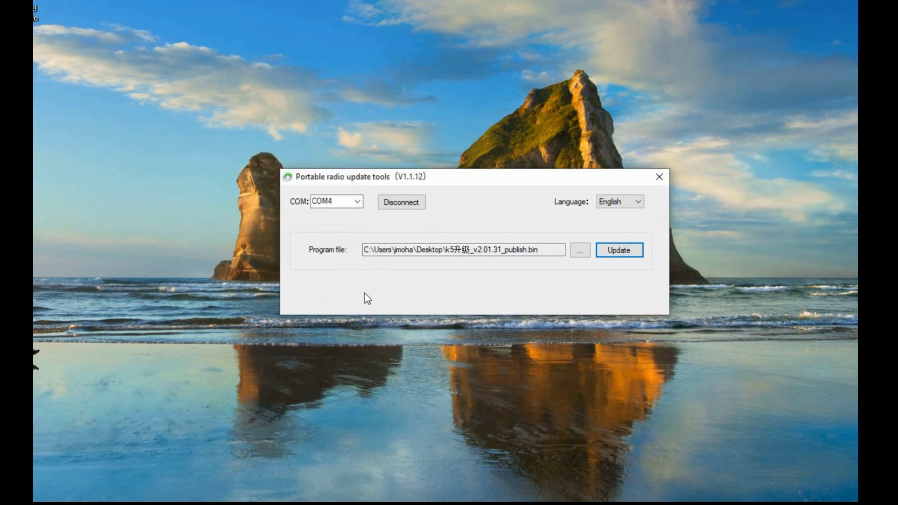